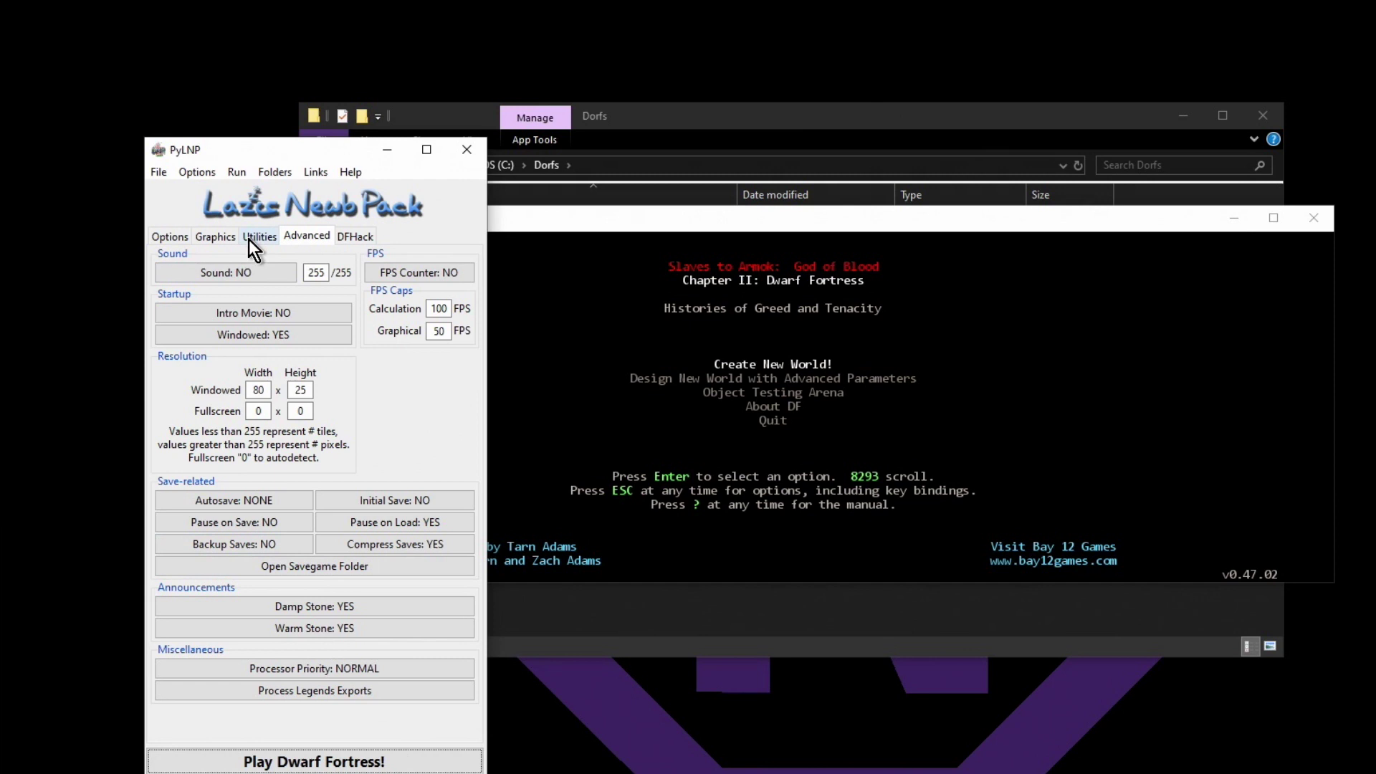
# Launch Soundsense from the launcher's utilities list and view its Sounds Configuration
pyautogui.click(249, 238)
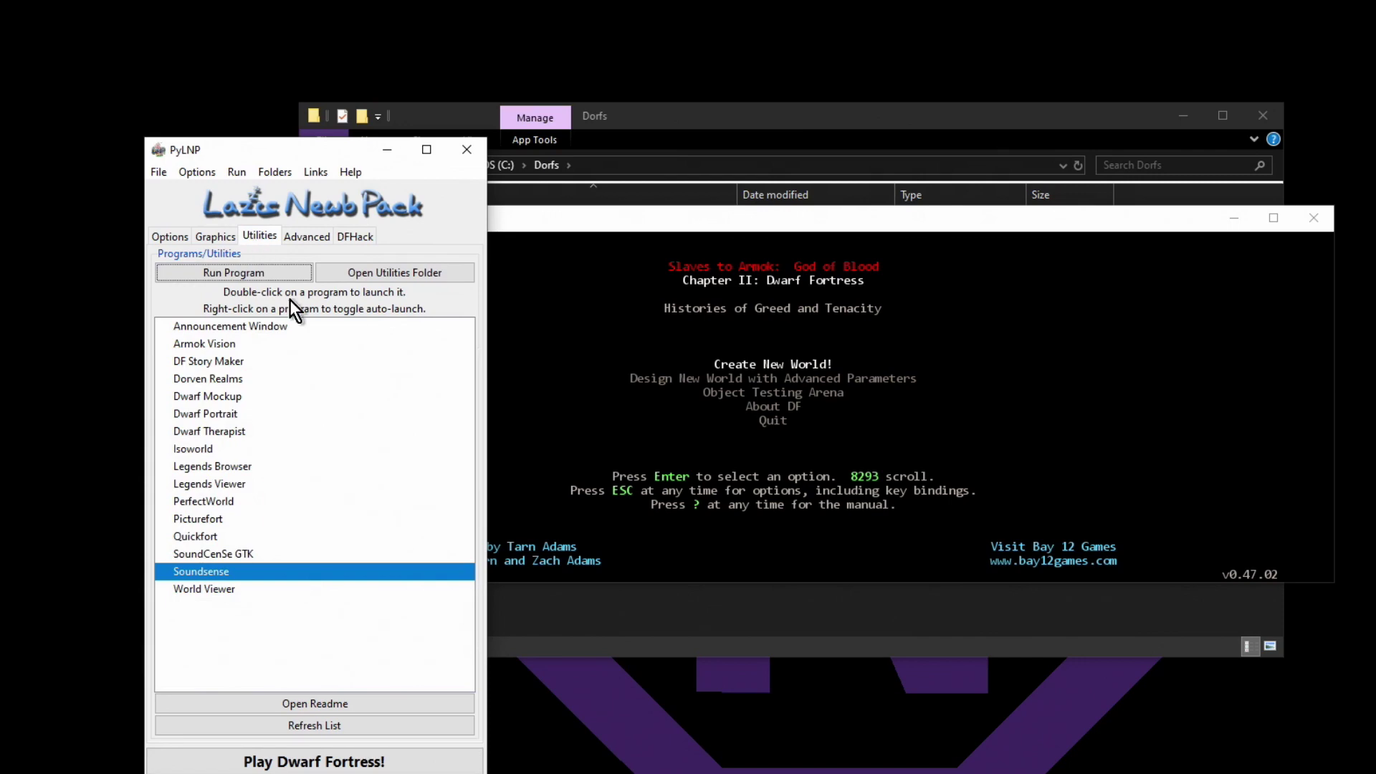
pyautogui.doubleClick(264, 570)
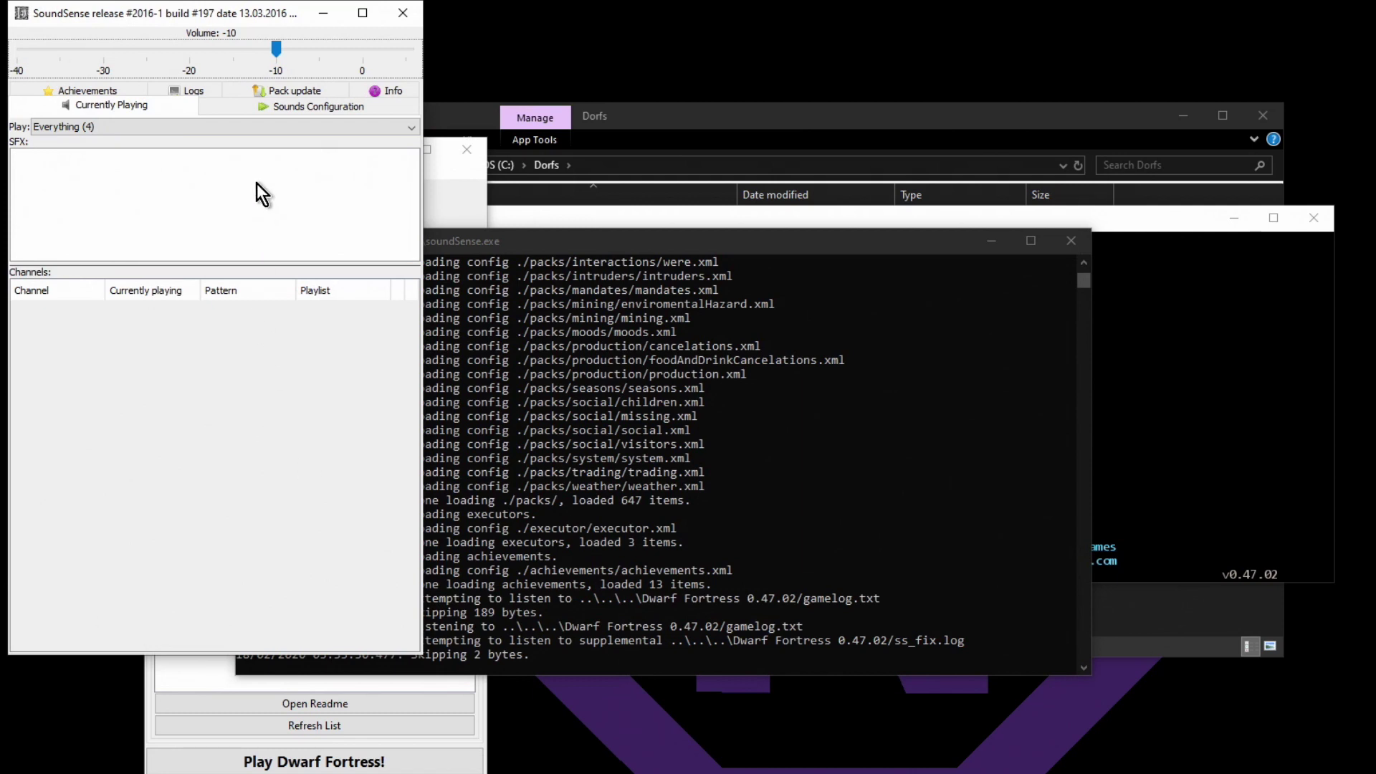
pyautogui.click(289, 108)
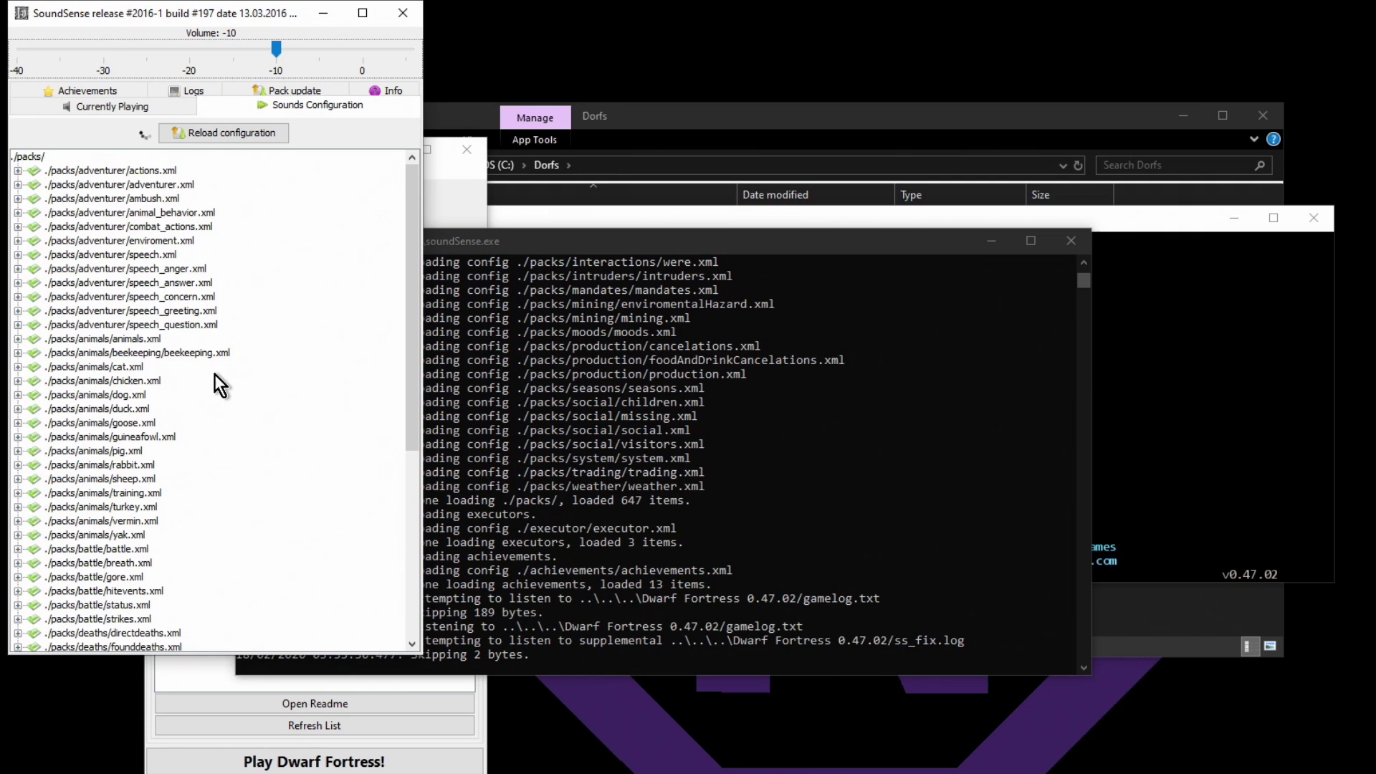
# Expand production.xml and play the first NATIVE_FLUTE mp3 sound
pyautogui.scroll(-2, 214, 374)
pyautogui.scroll(-2, 214, 374)
pyautogui.scroll(-2, 214, 374)
pyautogui.scroll(-2, 215, 374)
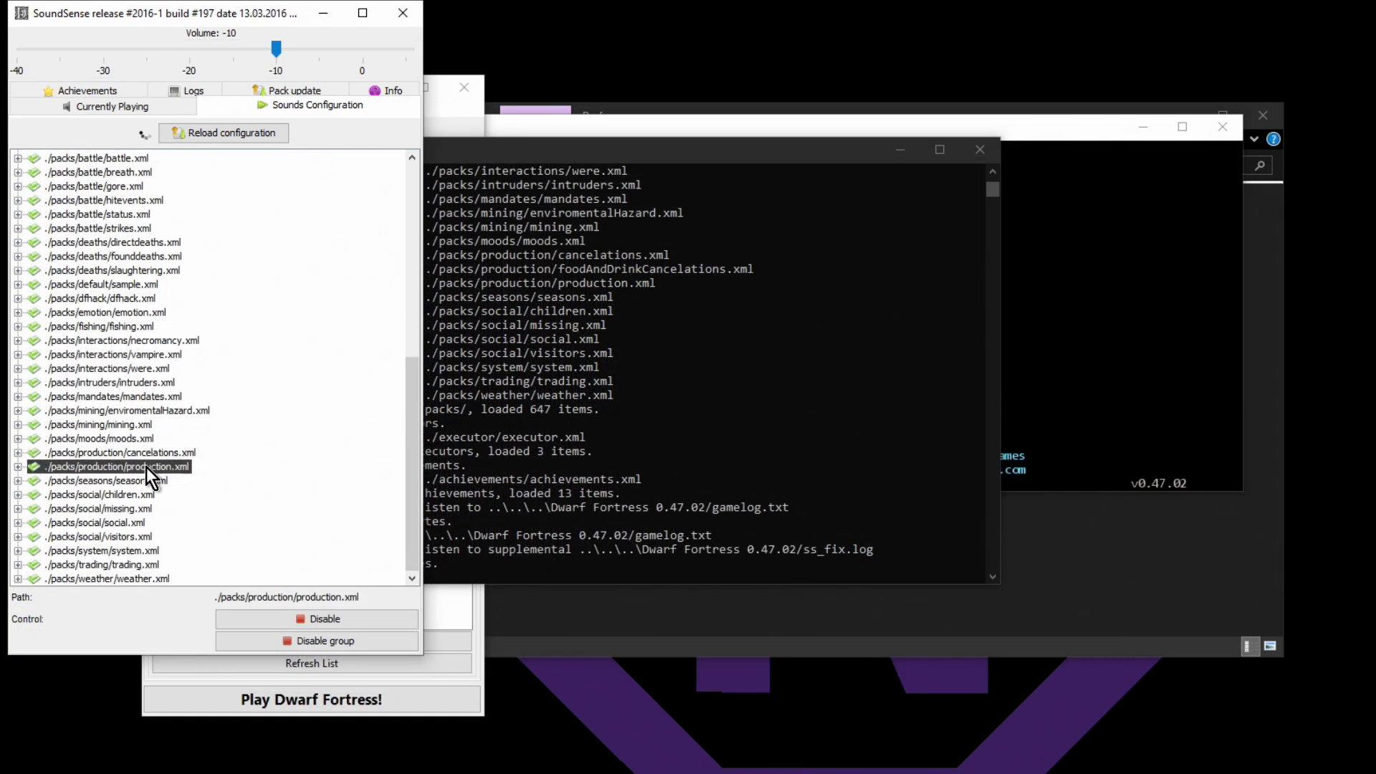
pyautogui.click(17, 467)
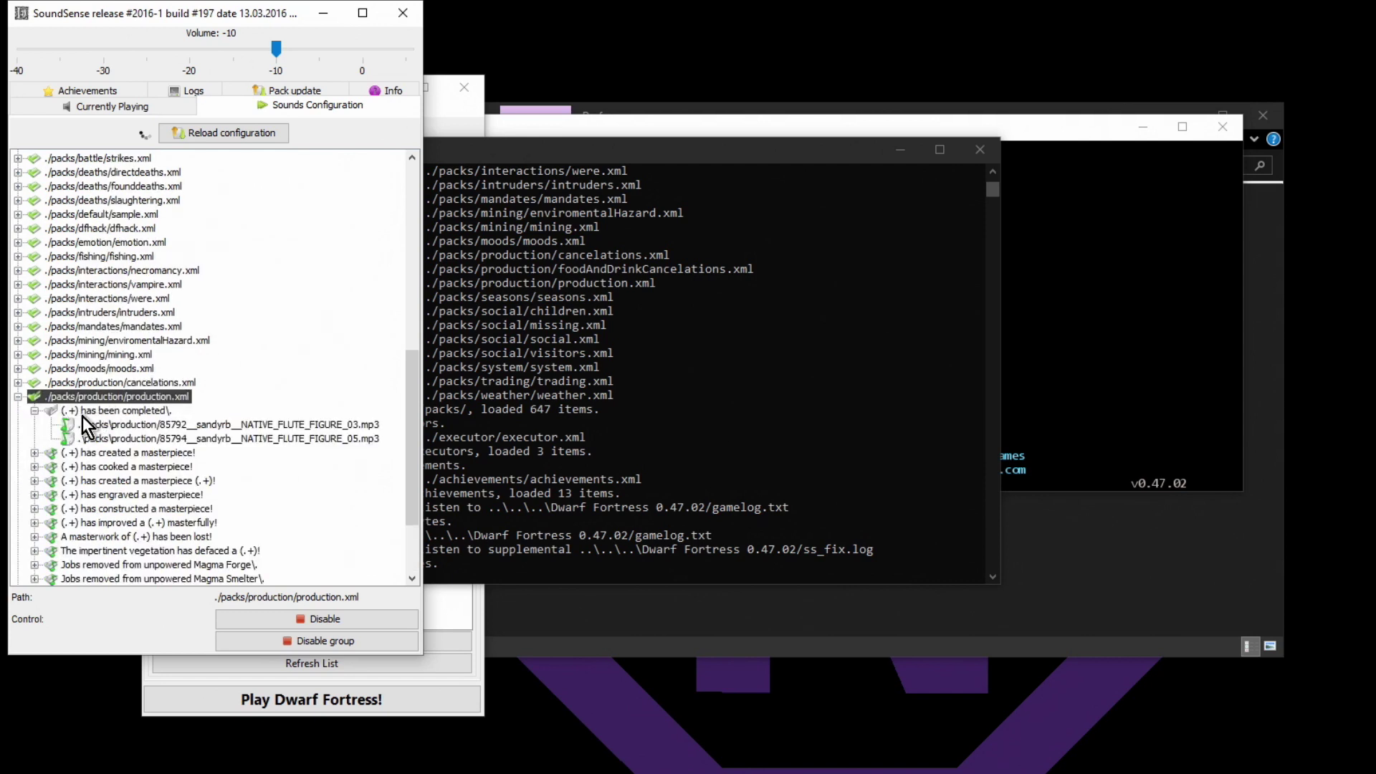
pyautogui.click(242, 424)
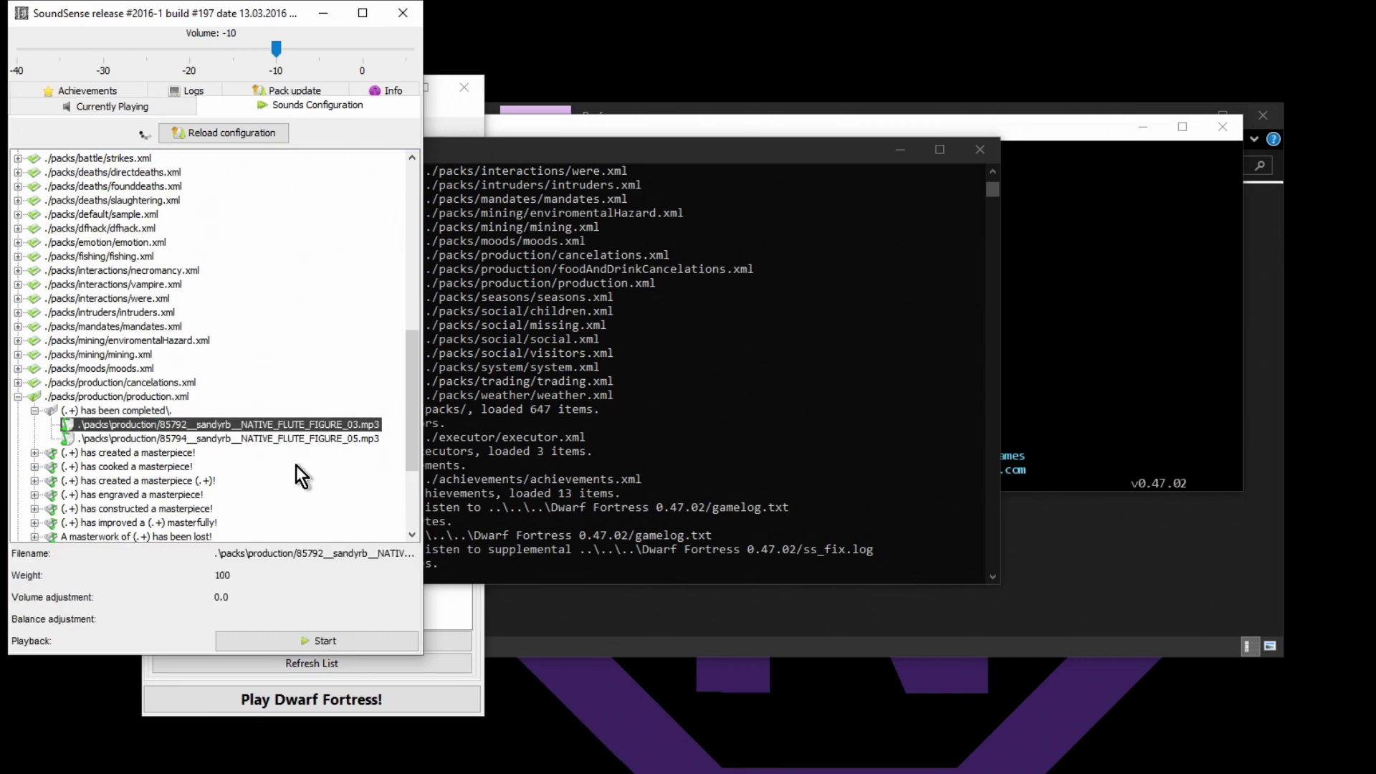
pyautogui.click(316, 642)
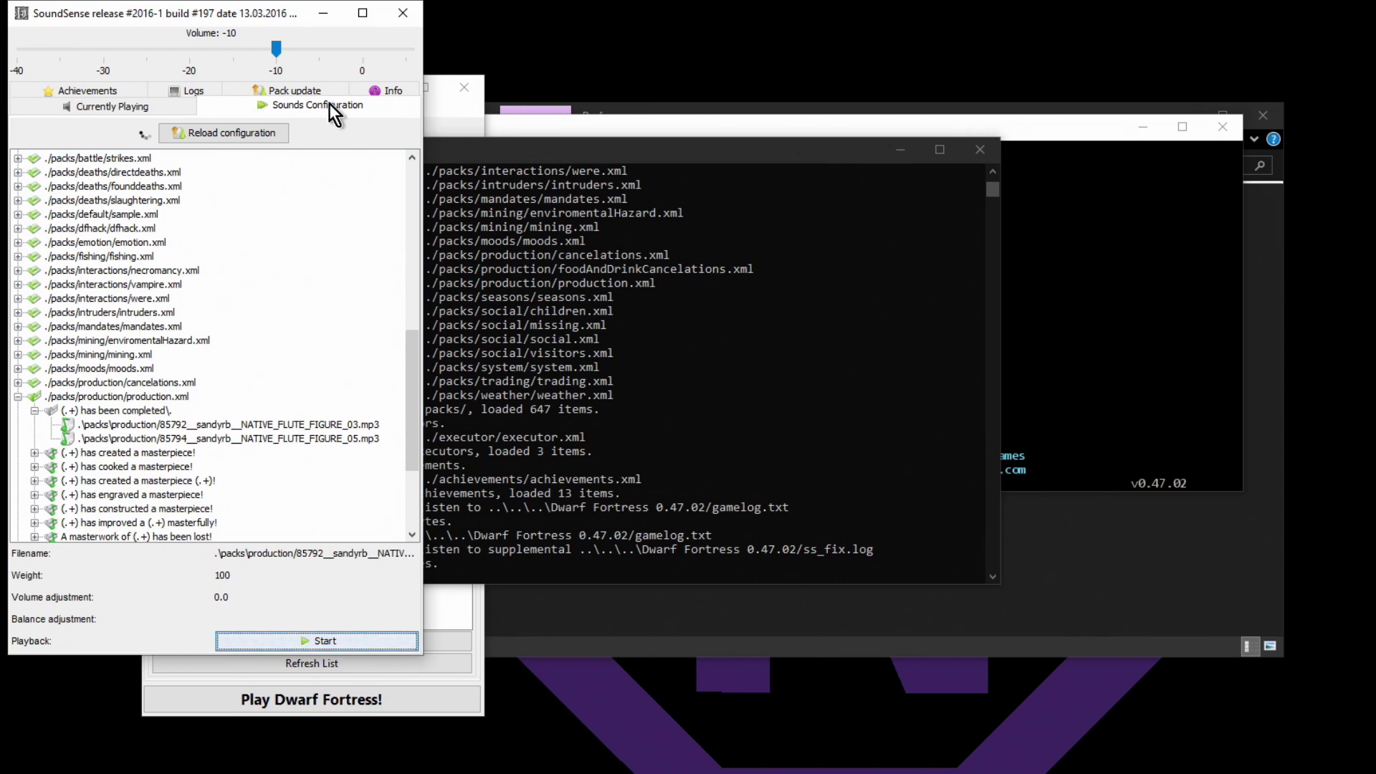
# Close SoundSense and PyLNP, and quit Dwarf Fortress
pyautogui.click(400, 12)
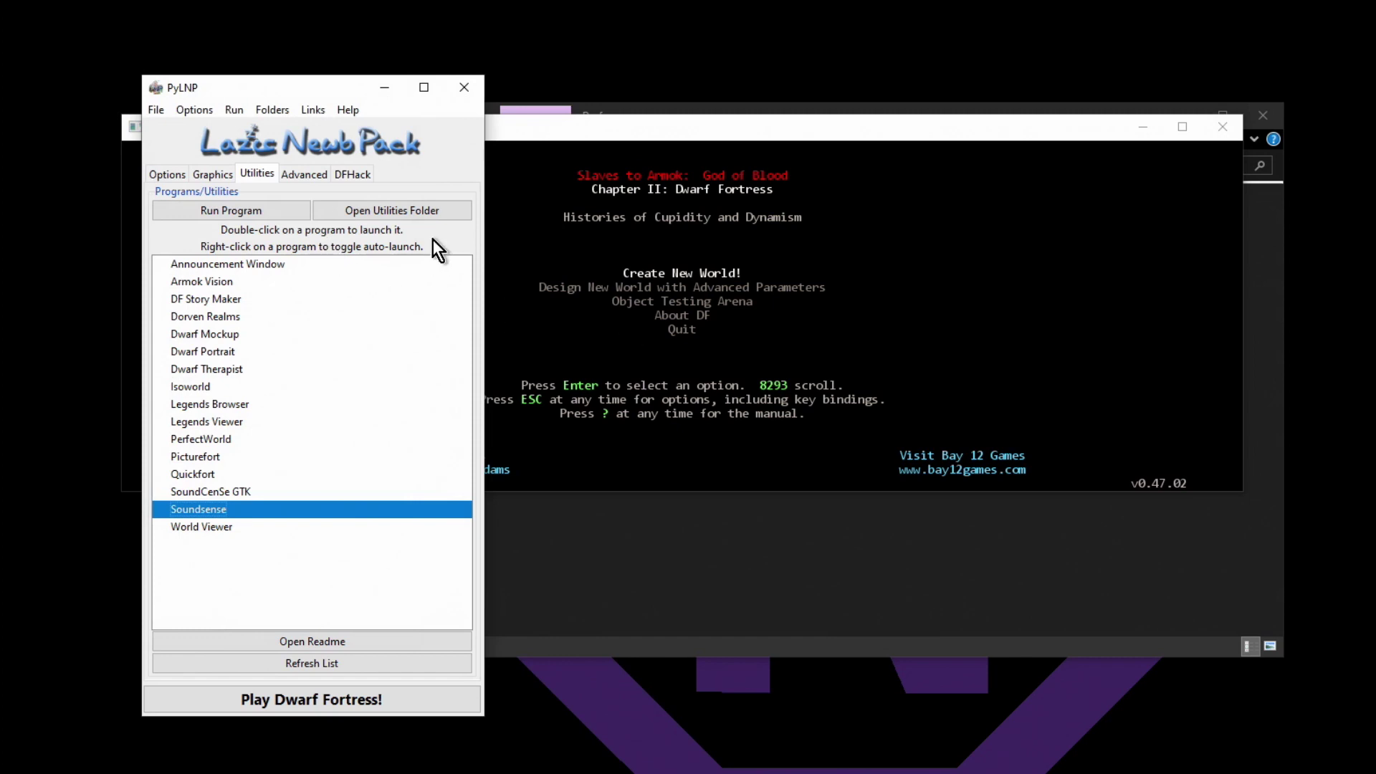
pyautogui.click(466, 90)
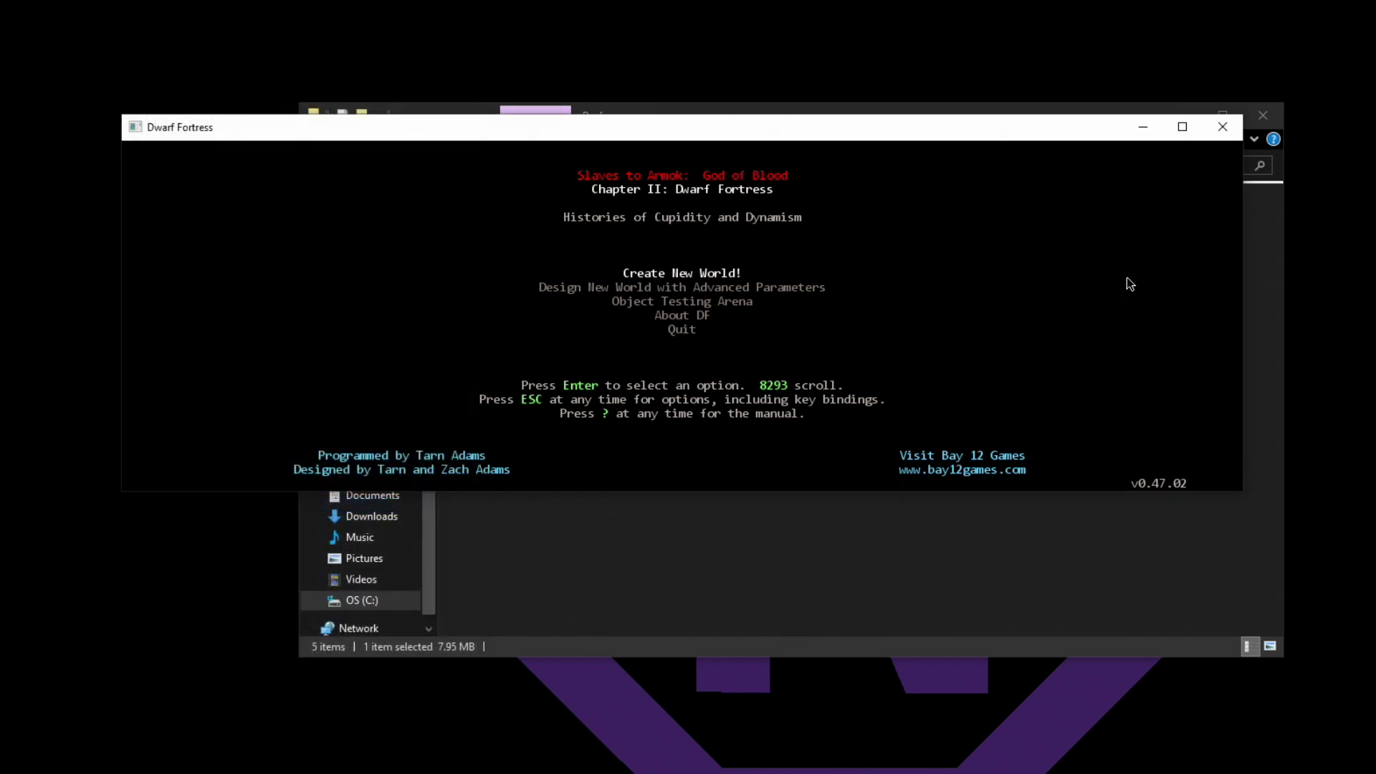
pyautogui.press('Down')
pyautogui.press('Down')
pyautogui.press('Down')
pyautogui.press('Down')
pyautogui.press('Return')
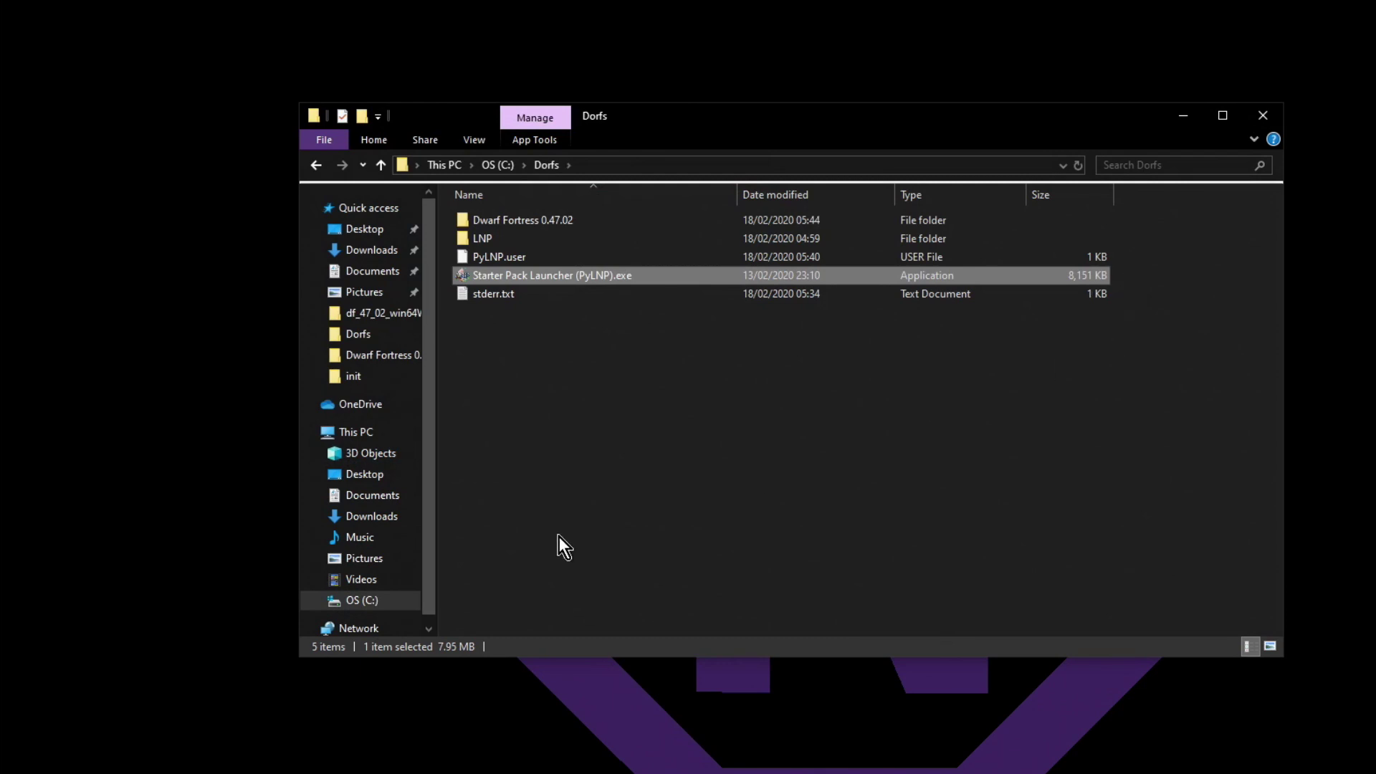
pyautogui.click(558, 535)
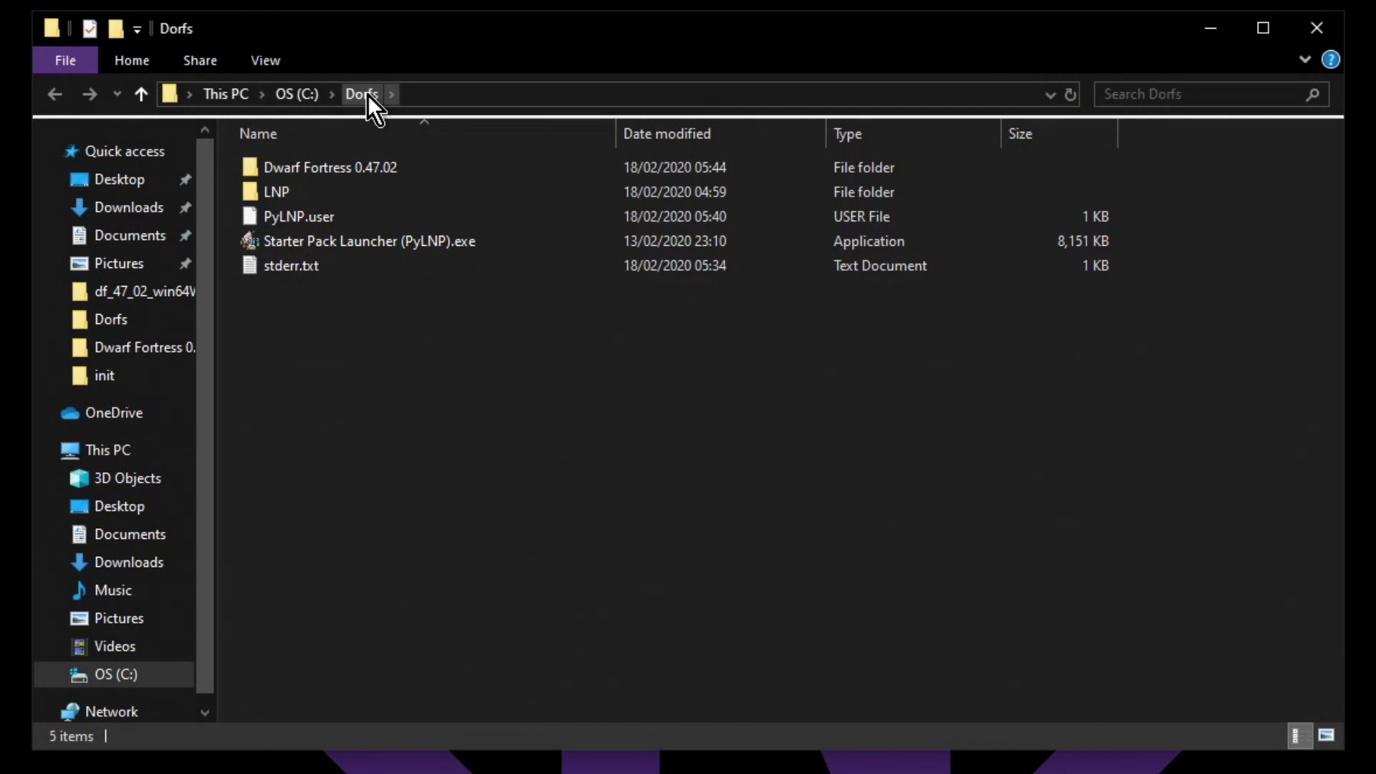
# Browse to LNP\utilities\Soundsense\packs\production
pyautogui.doubleClick(301, 192)
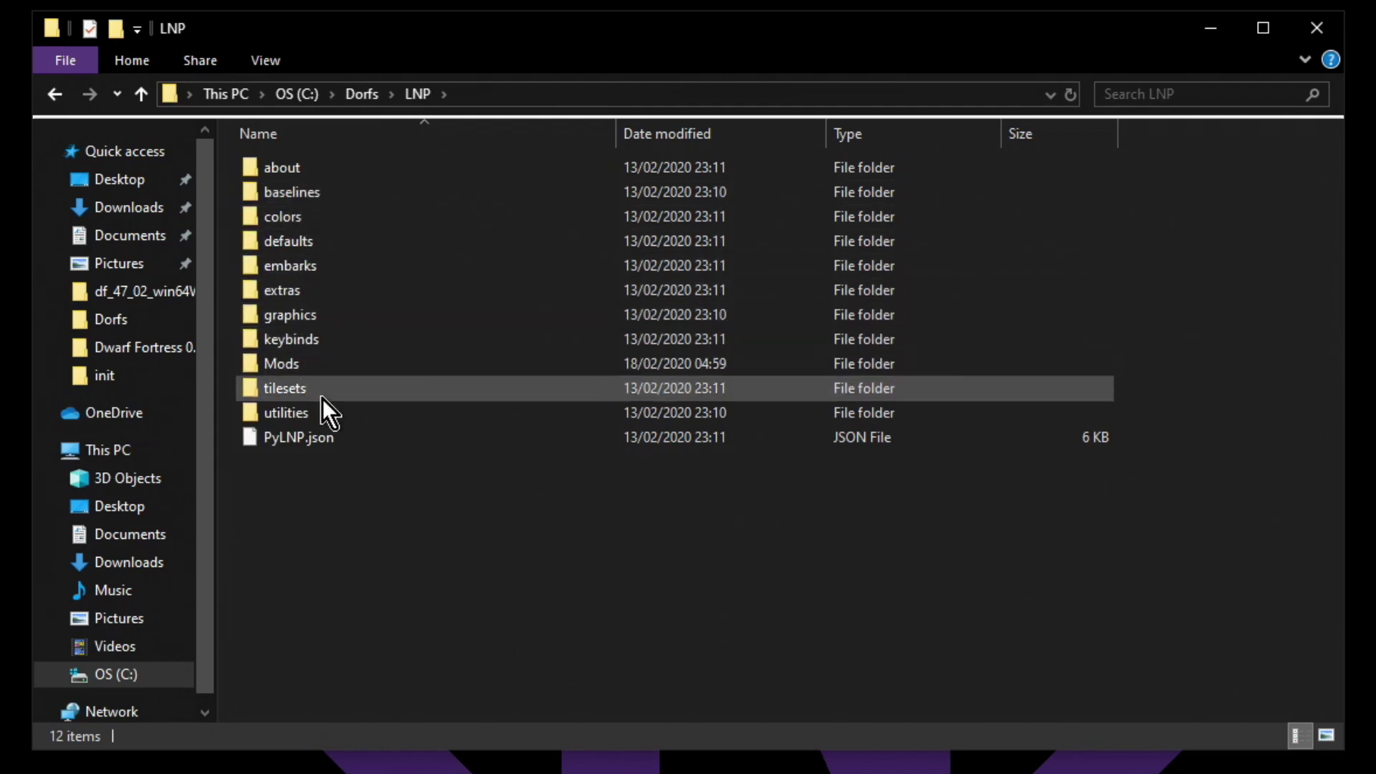
pyautogui.doubleClick(321, 416)
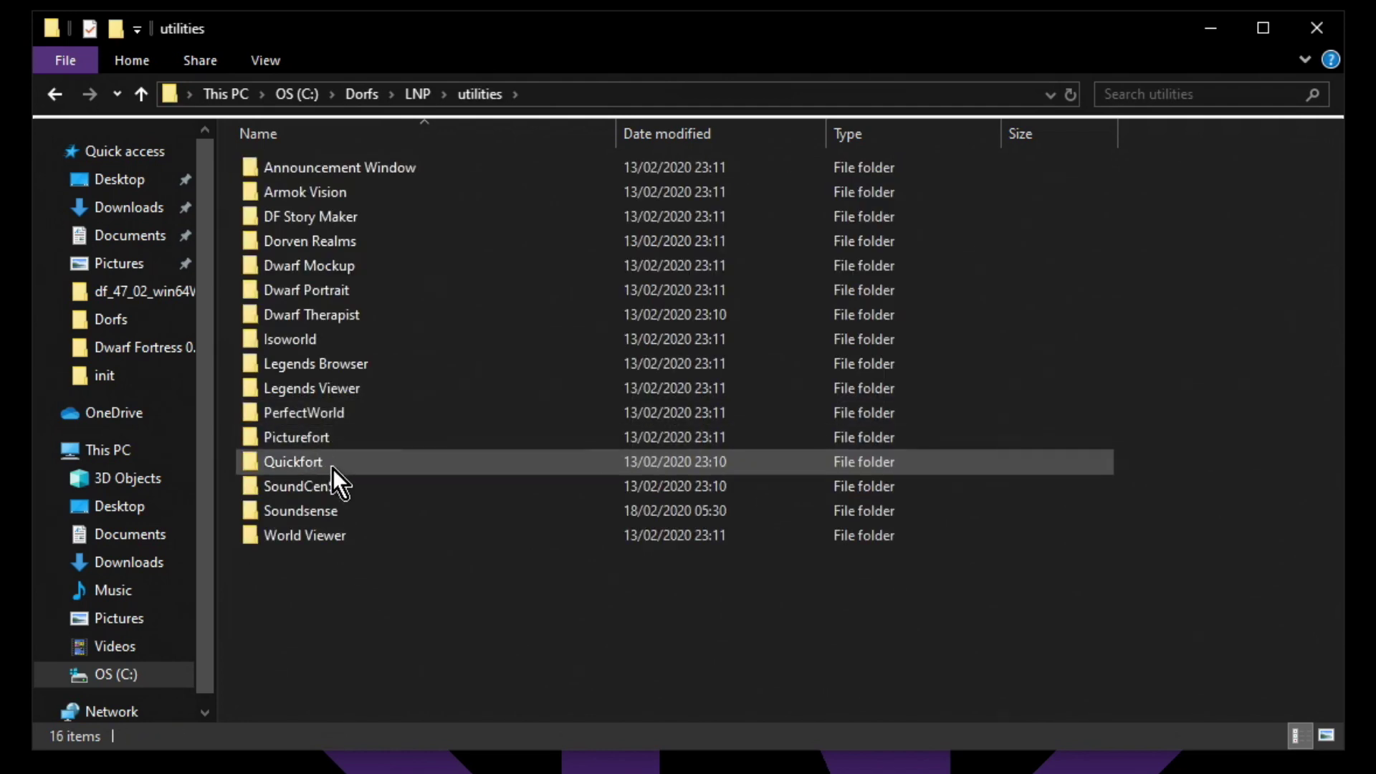
pyautogui.doubleClick(337, 513)
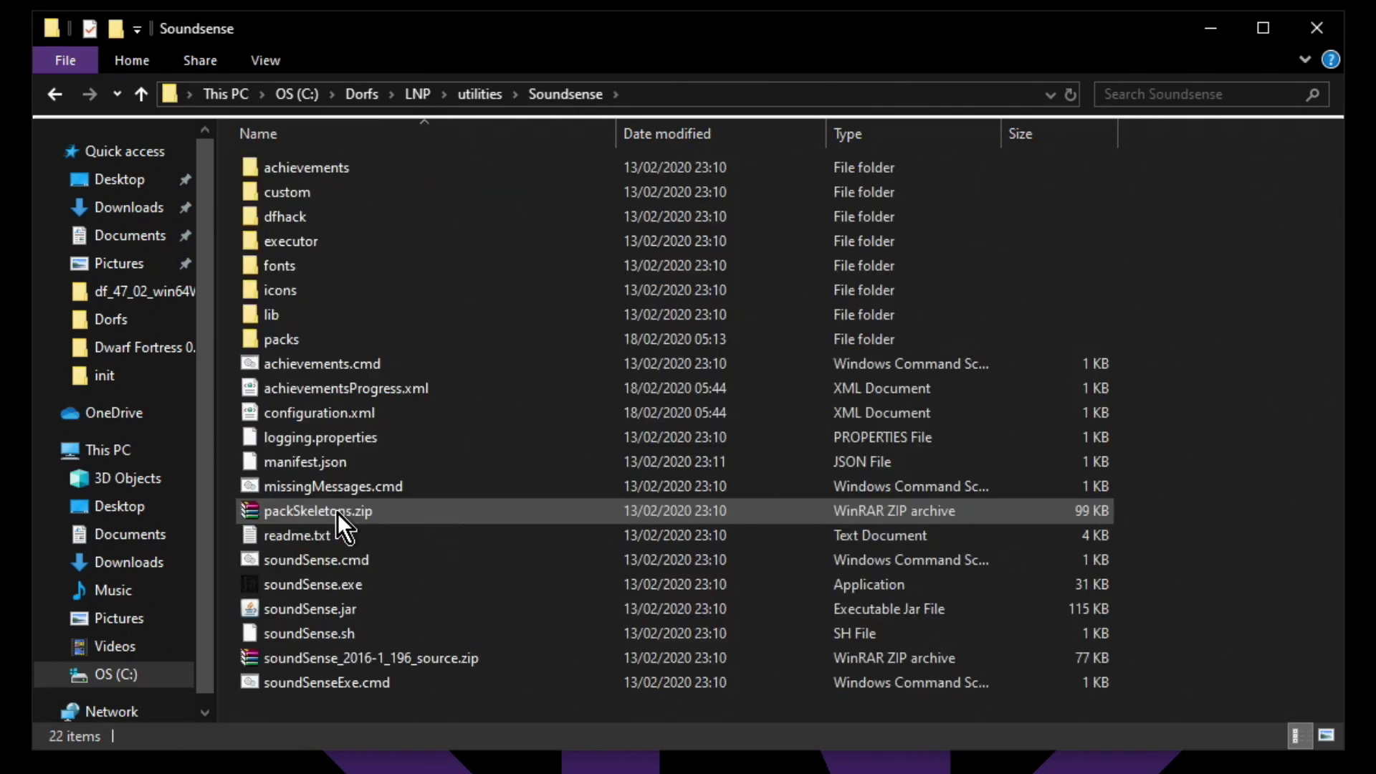
pyautogui.doubleClick(344, 341)
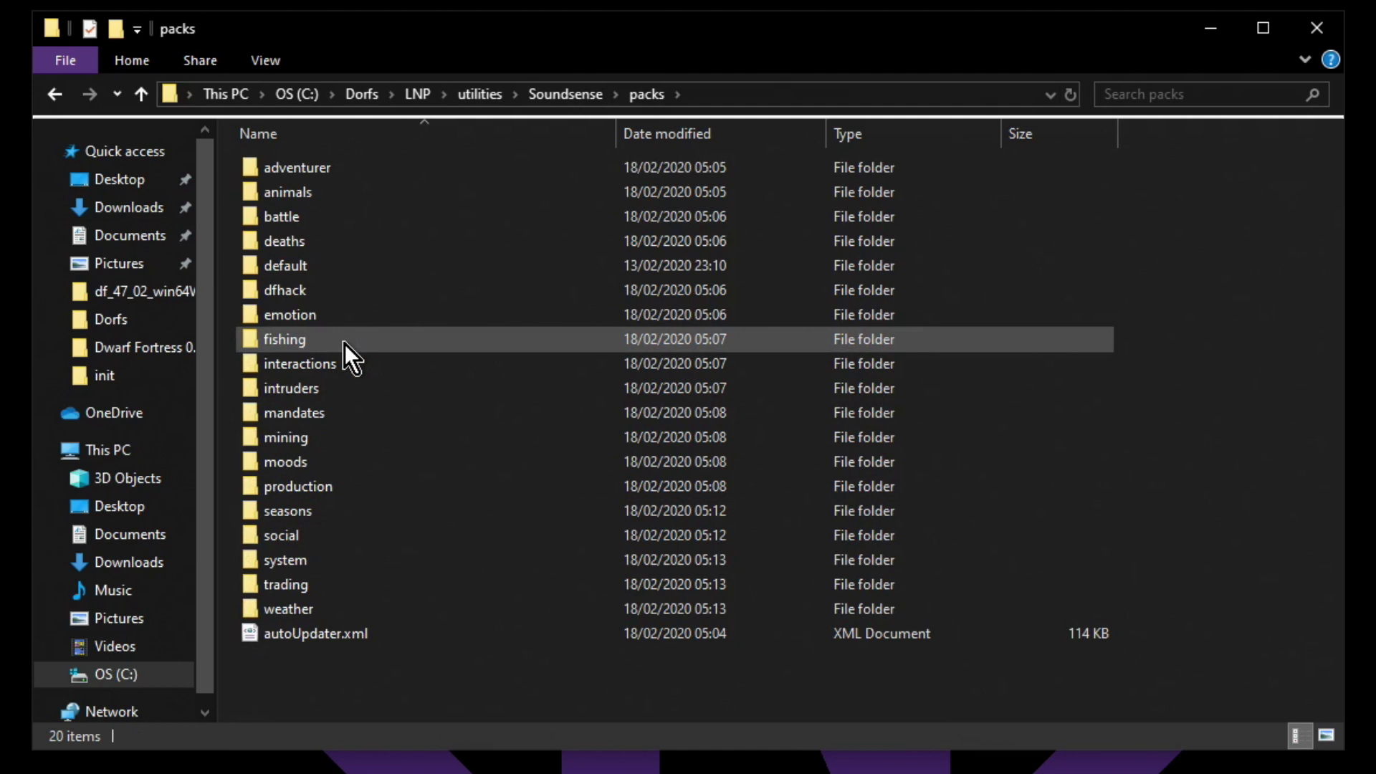
pyautogui.doubleClick(355, 495)
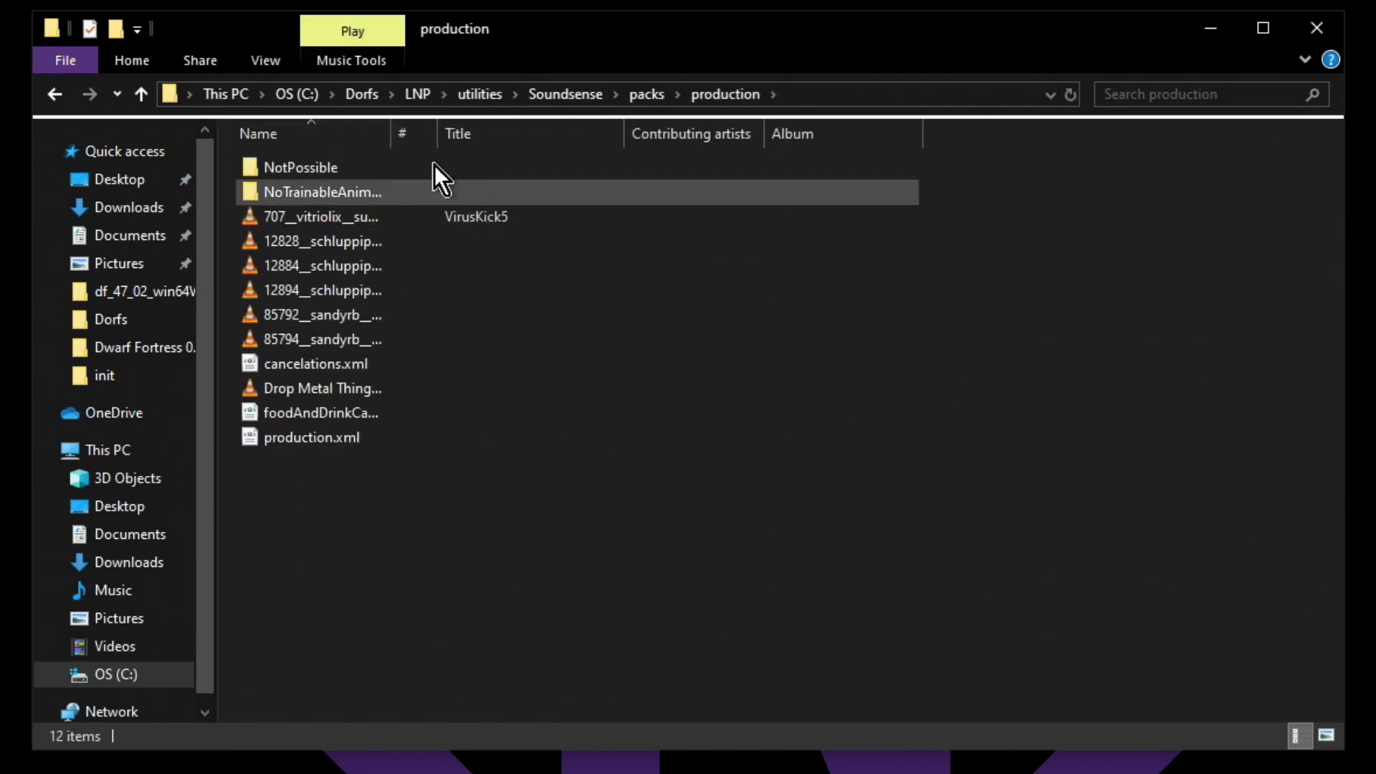
# Recycle the NATIVE_FLUTE_FIGURE_03 and _05 mp3 files after widening the Name column
pyautogui.moveTo(400, 140); pyautogui.dragTo(635, 145)
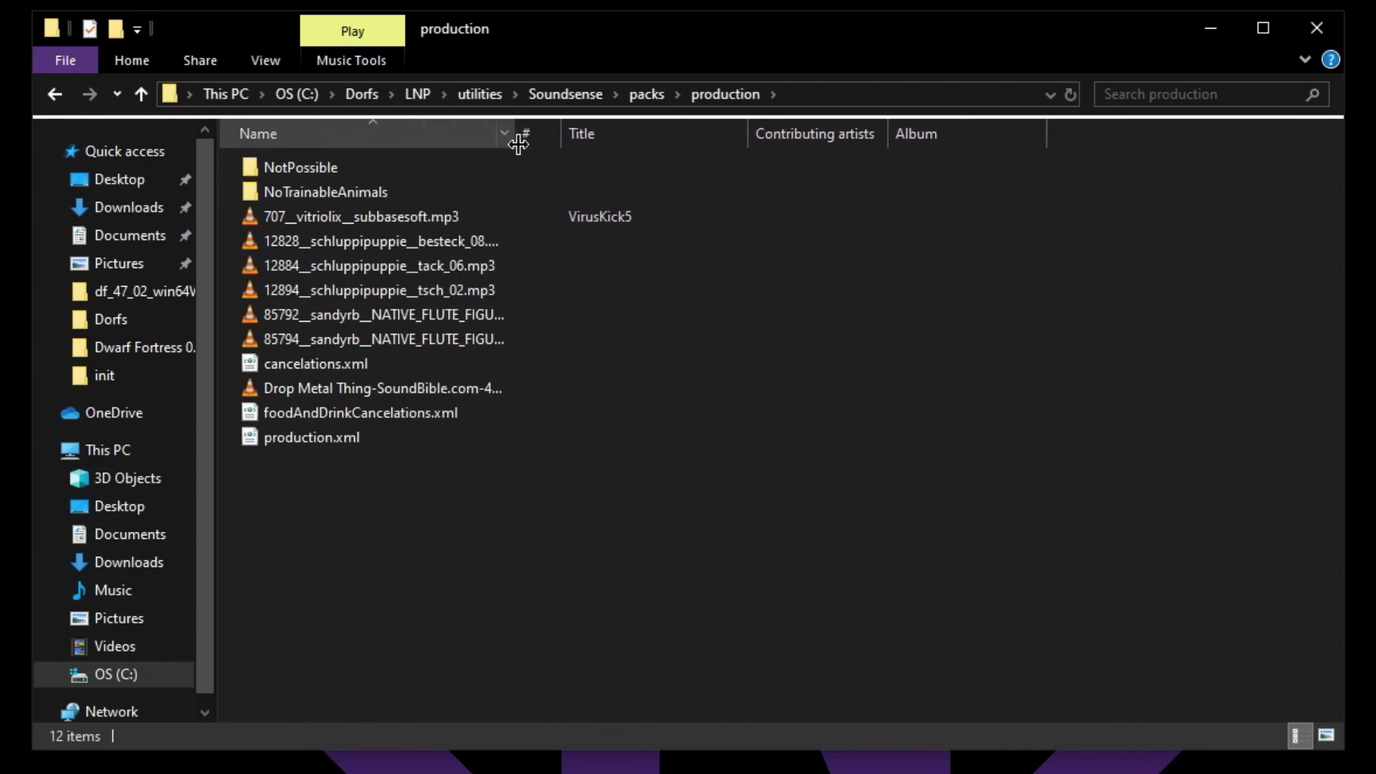
pyautogui.click(427, 319)
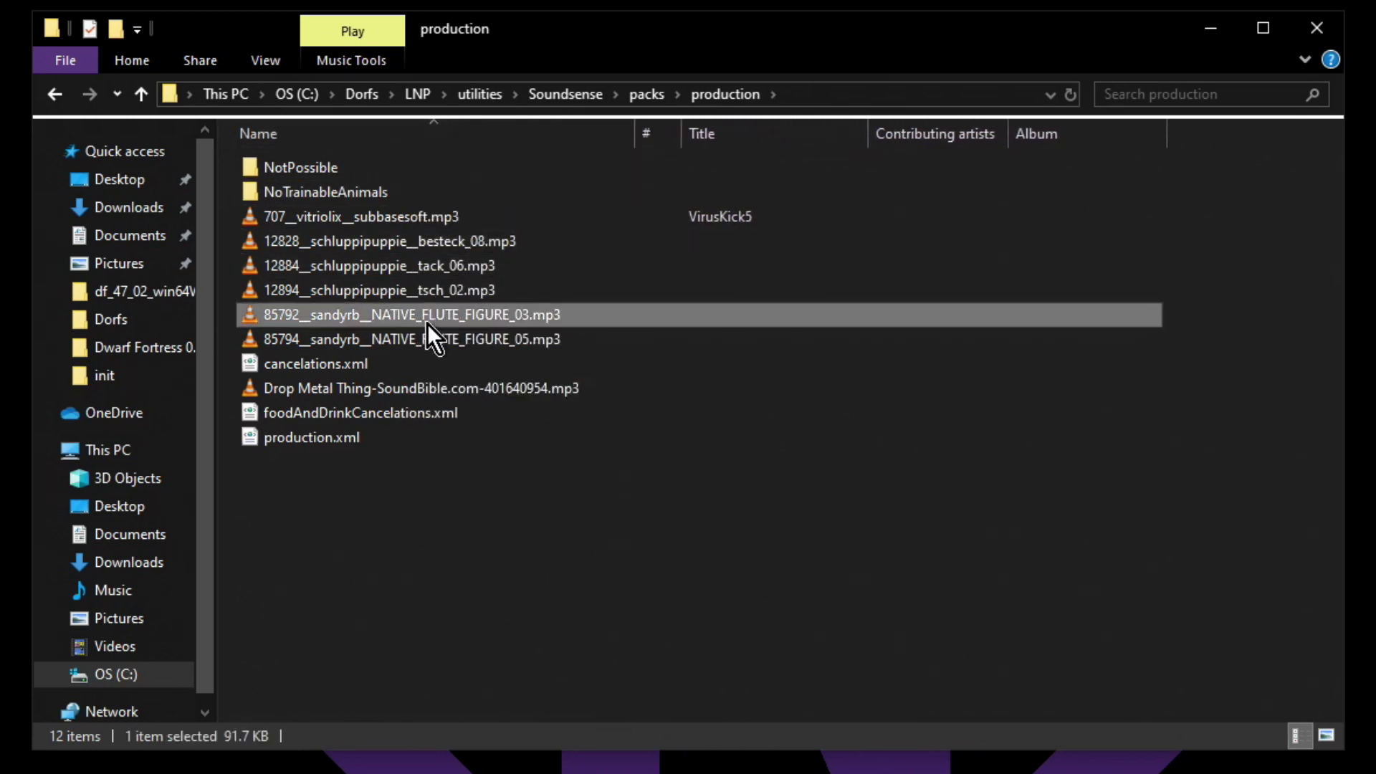
pyautogui.keyDown('shift'); pyautogui.click(428, 335); pyautogui.keyUp('shift')
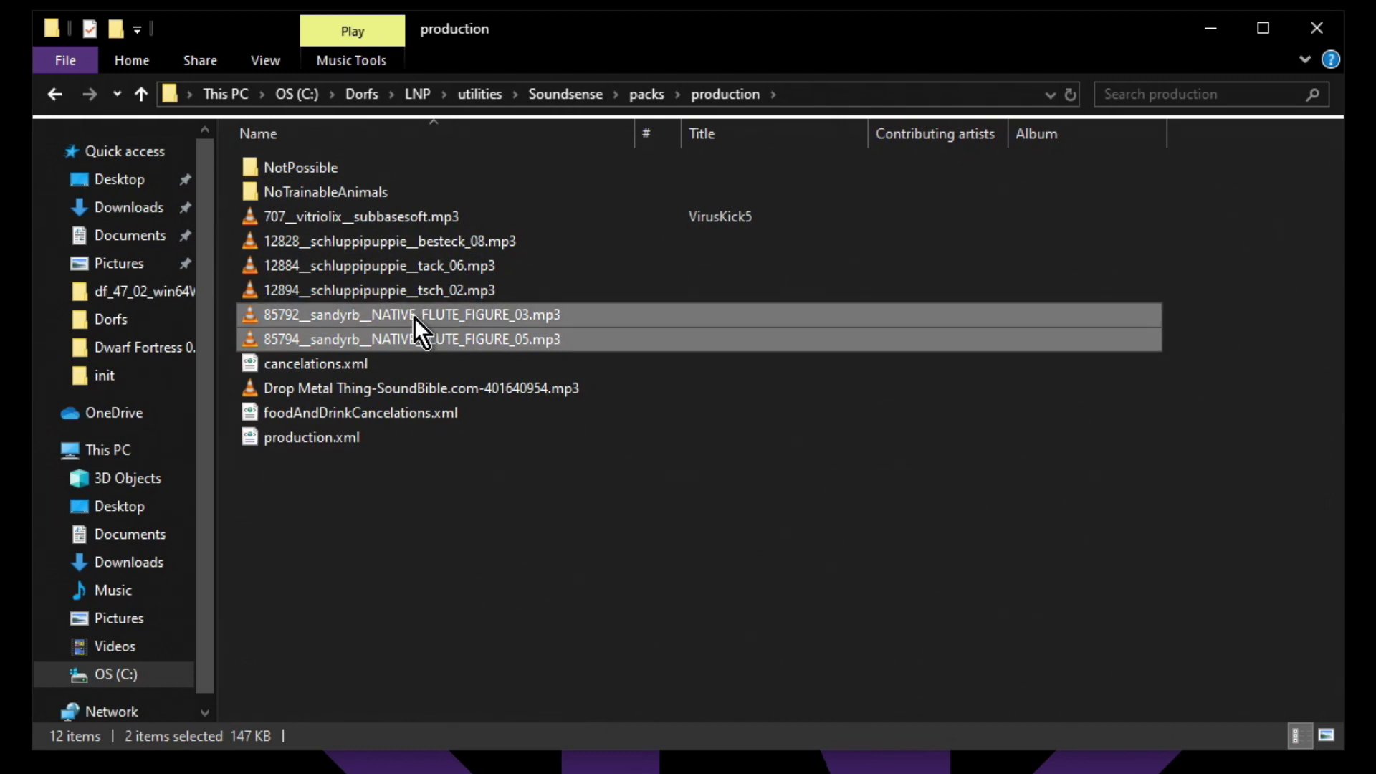
pyautogui.moveTo(414, 317); pyautogui.dragTo(1372, 337)
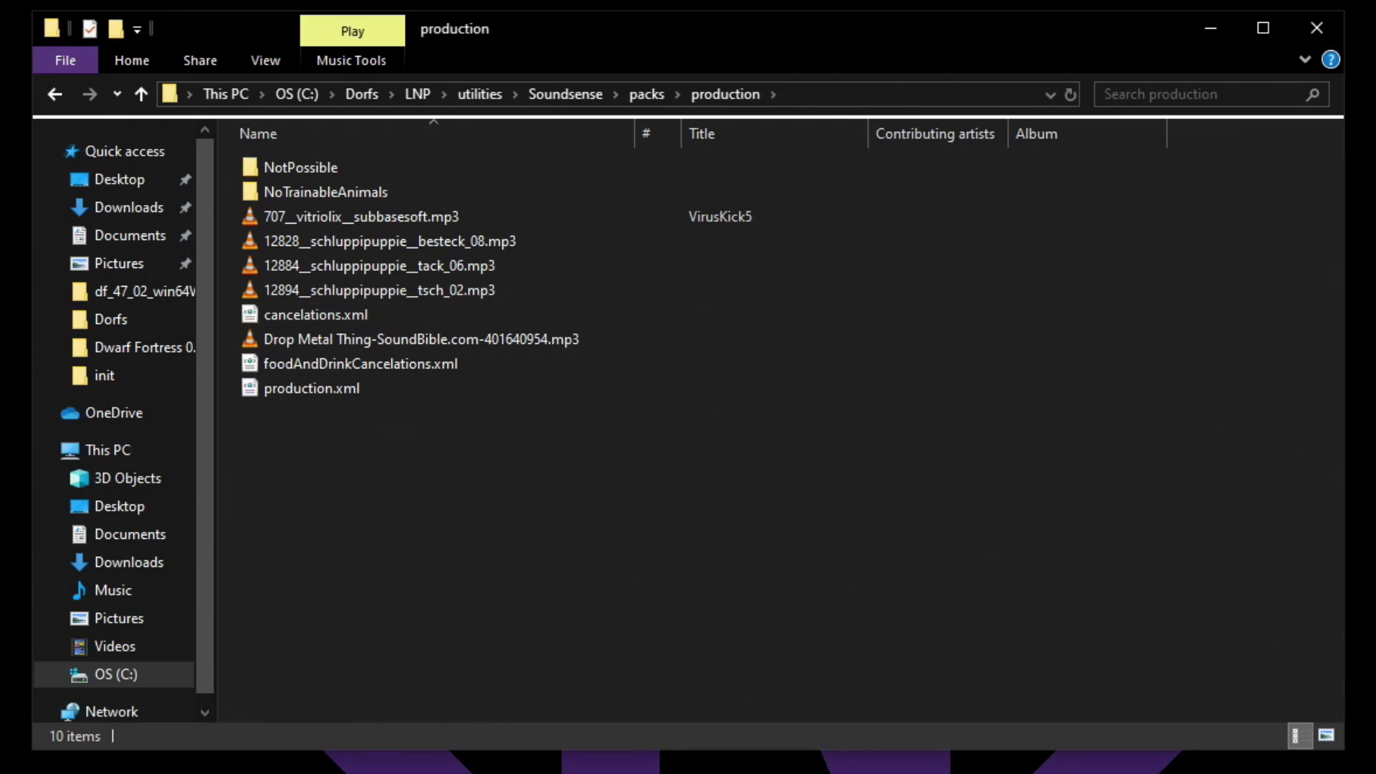
# Recycle 85791__sandyrb__NATIVE_FLUTE_FIGURE_02.wav from the default sound pack
pyautogui.click(570, 93)
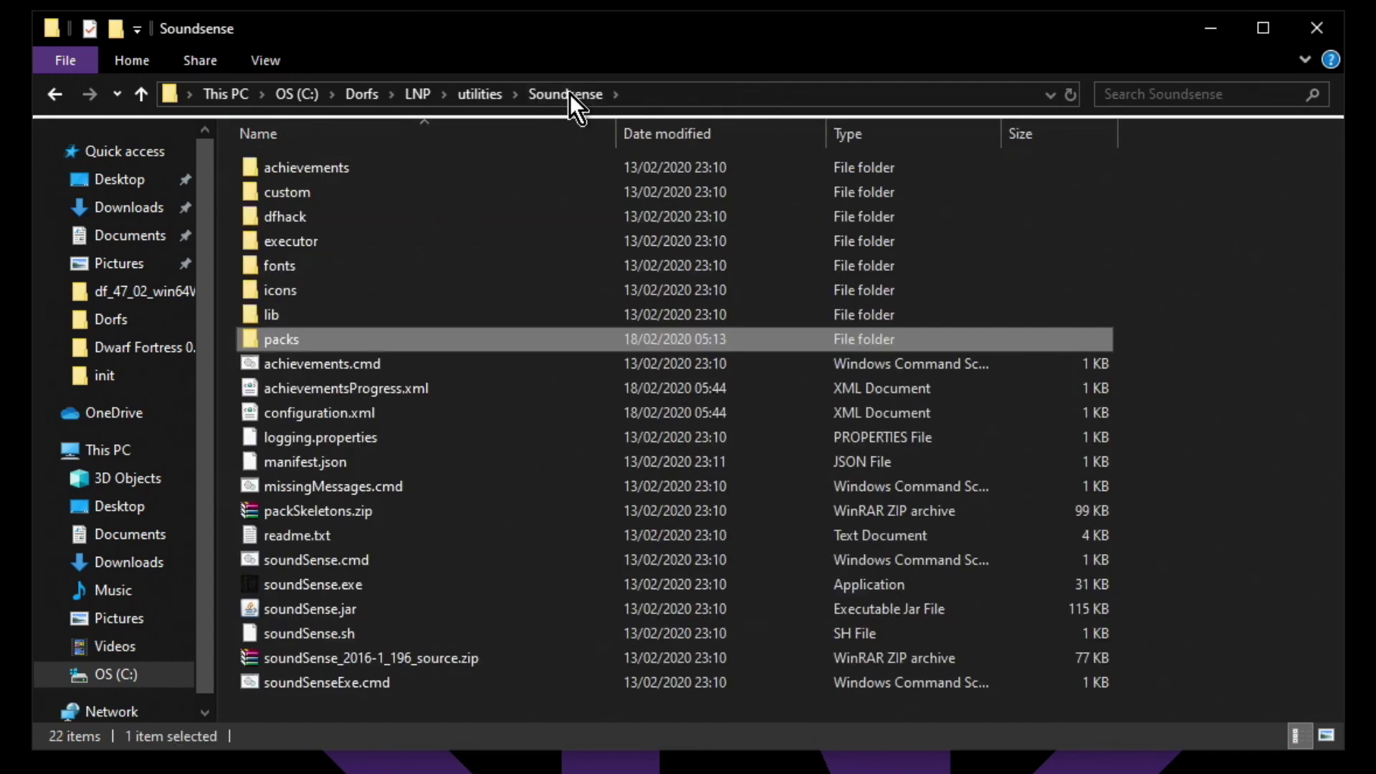
pyautogui.doubleClick(355, 345)
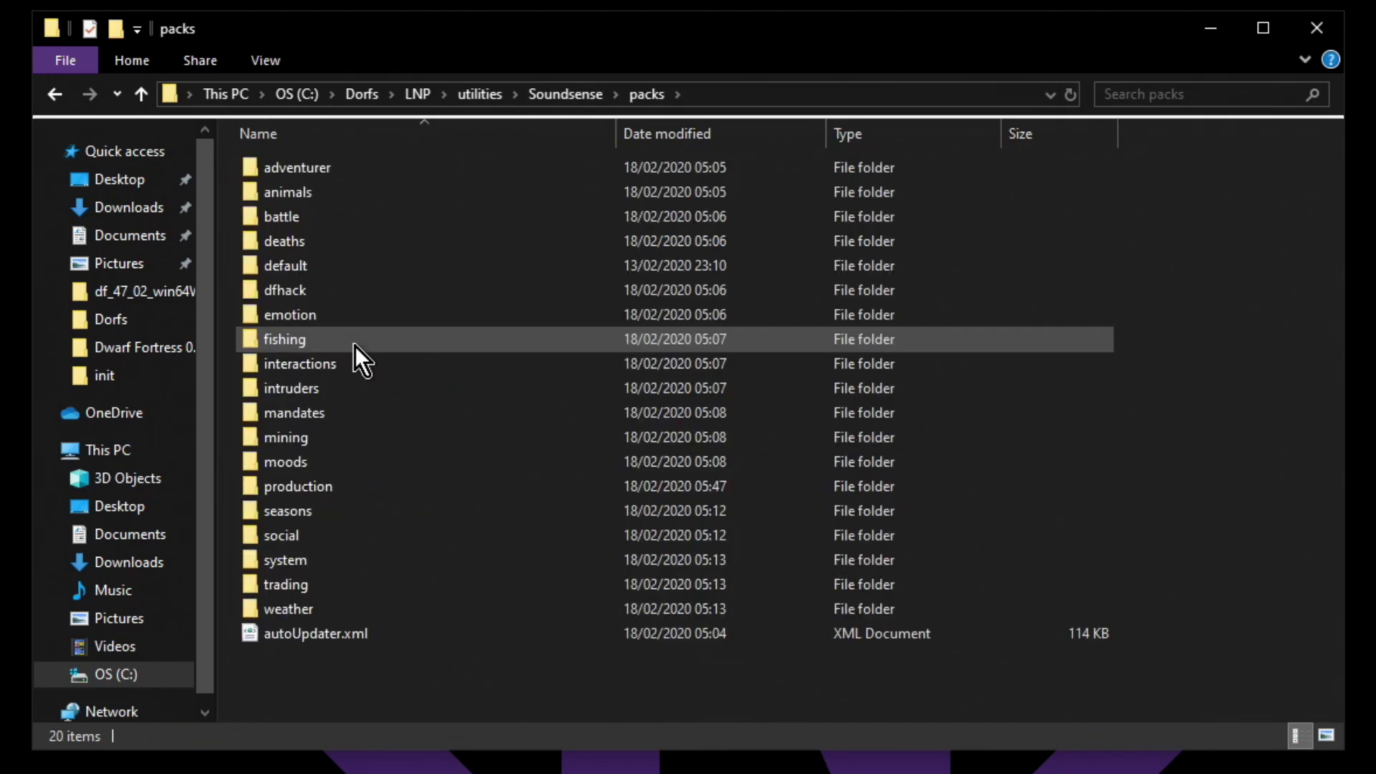
pyautogui.doubleClick(350, 270)
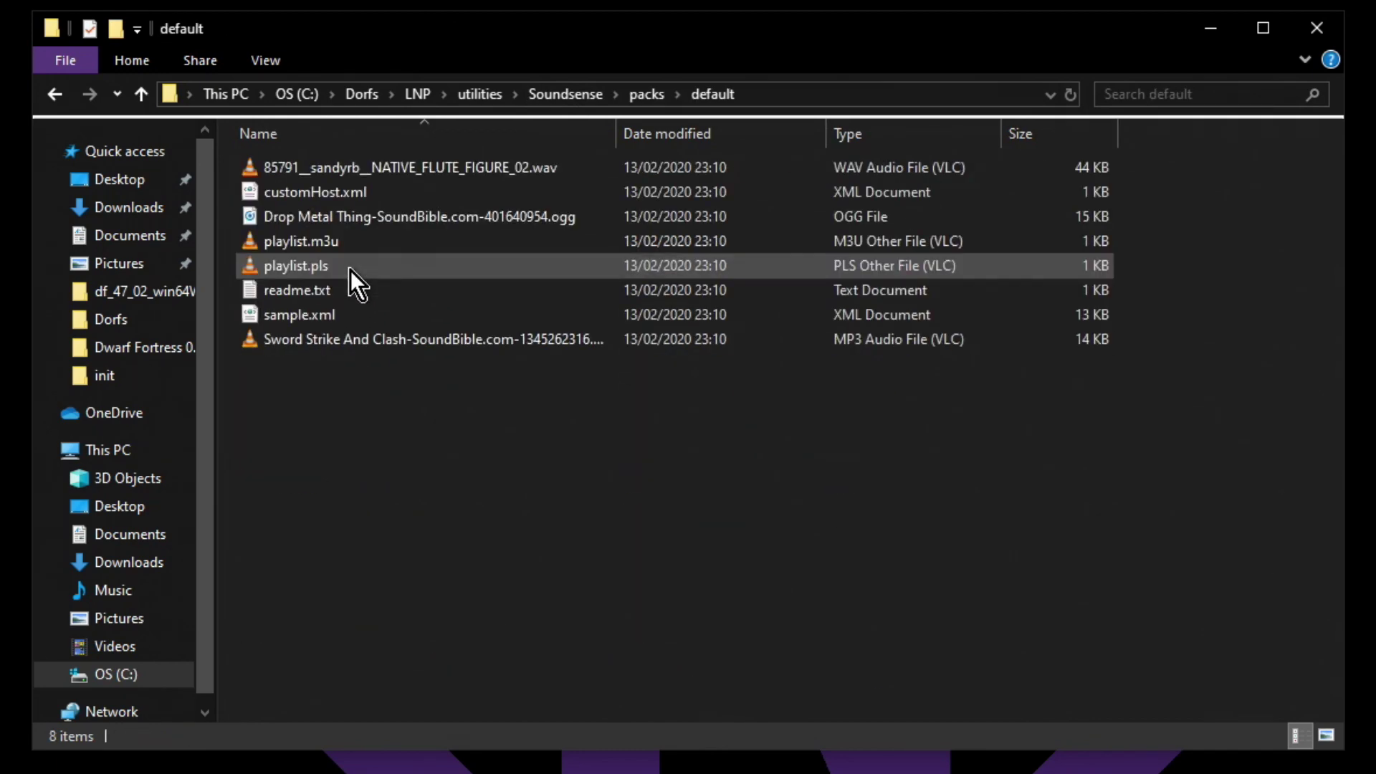
pyautogui.click(388, 169)
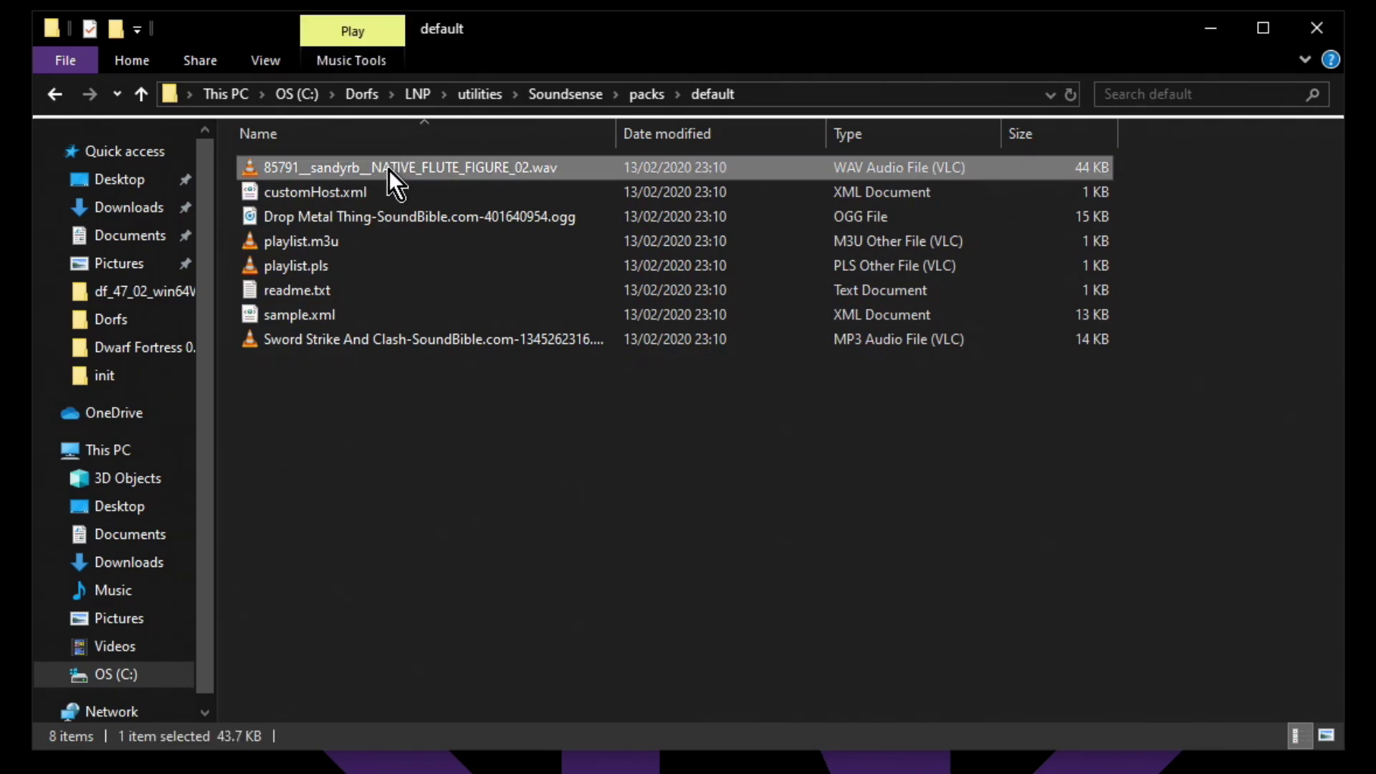
pyautogui.moveTo(388, 170)
pyautogui.mouseDown()
pyautogui.moveTo(741, 308)
pyautogui.moveTo(1372, 462)
pyautogui.mouseUp()
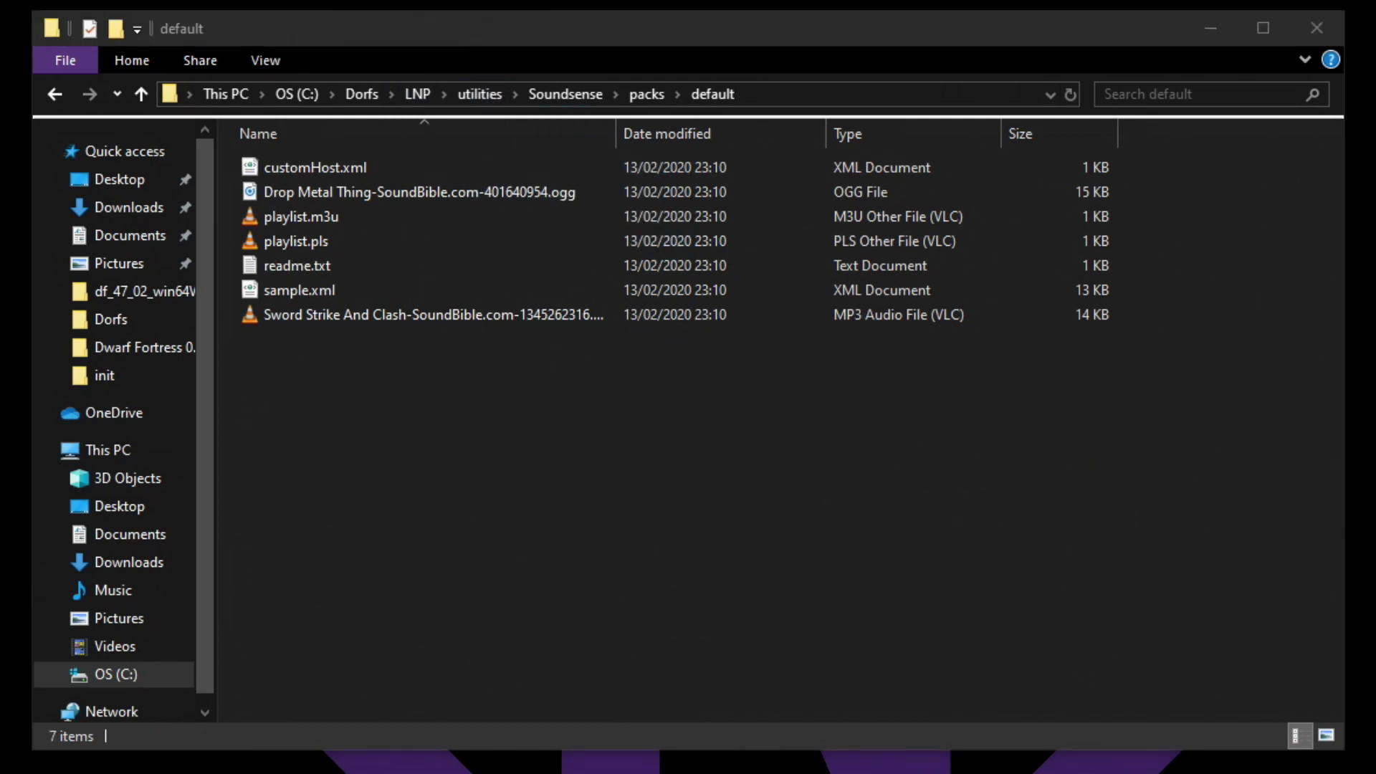
# Navigate back up through packs to the LNP folder
pyautogui.click(648, 94)
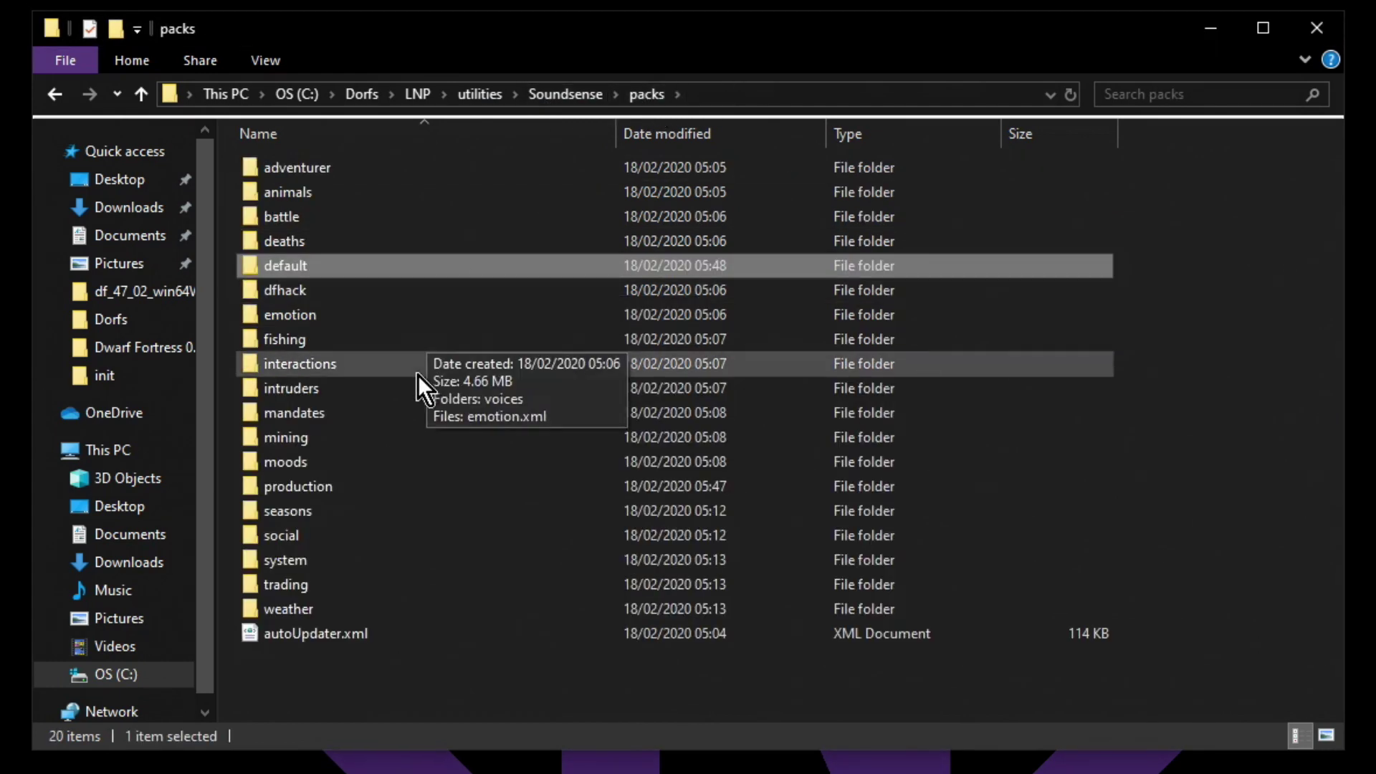
pyautogui.click(405, 493)
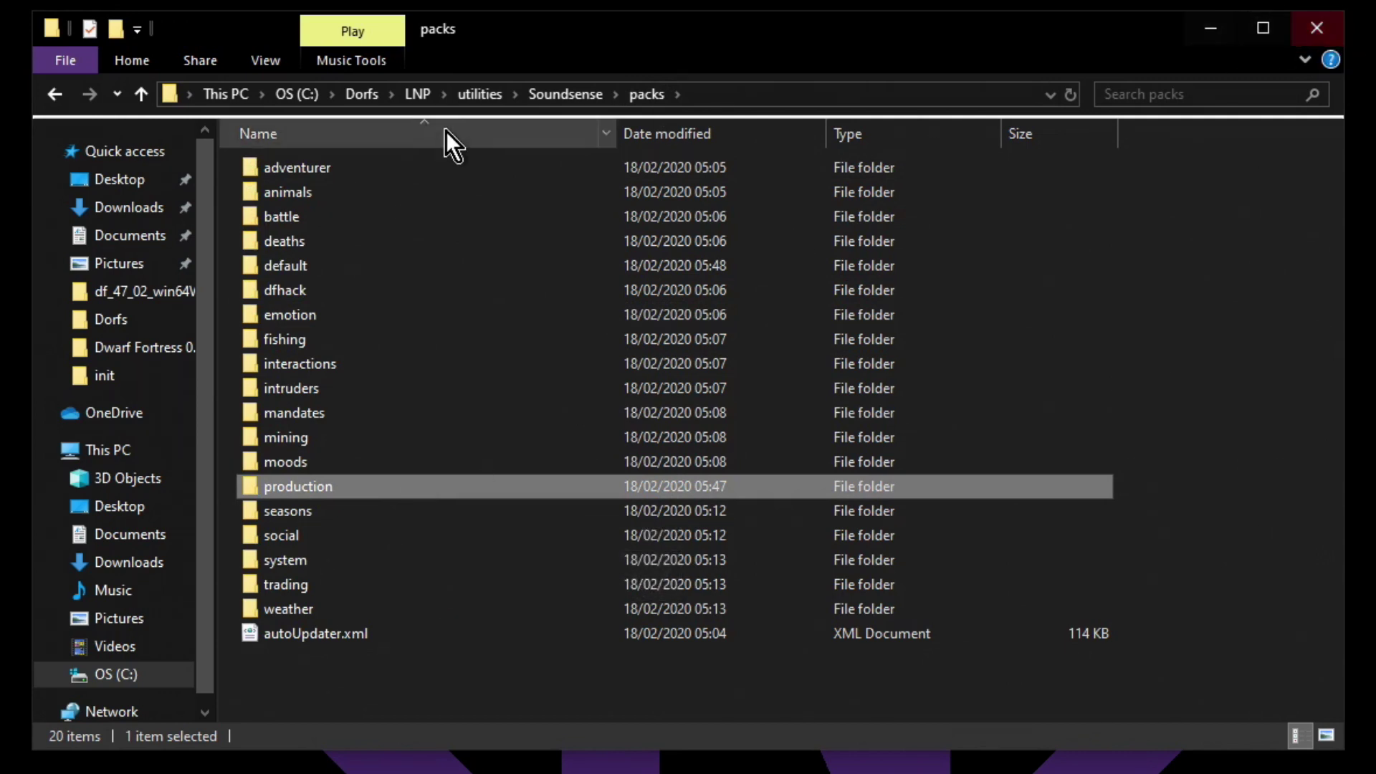
pyautogui.click(425, 99)
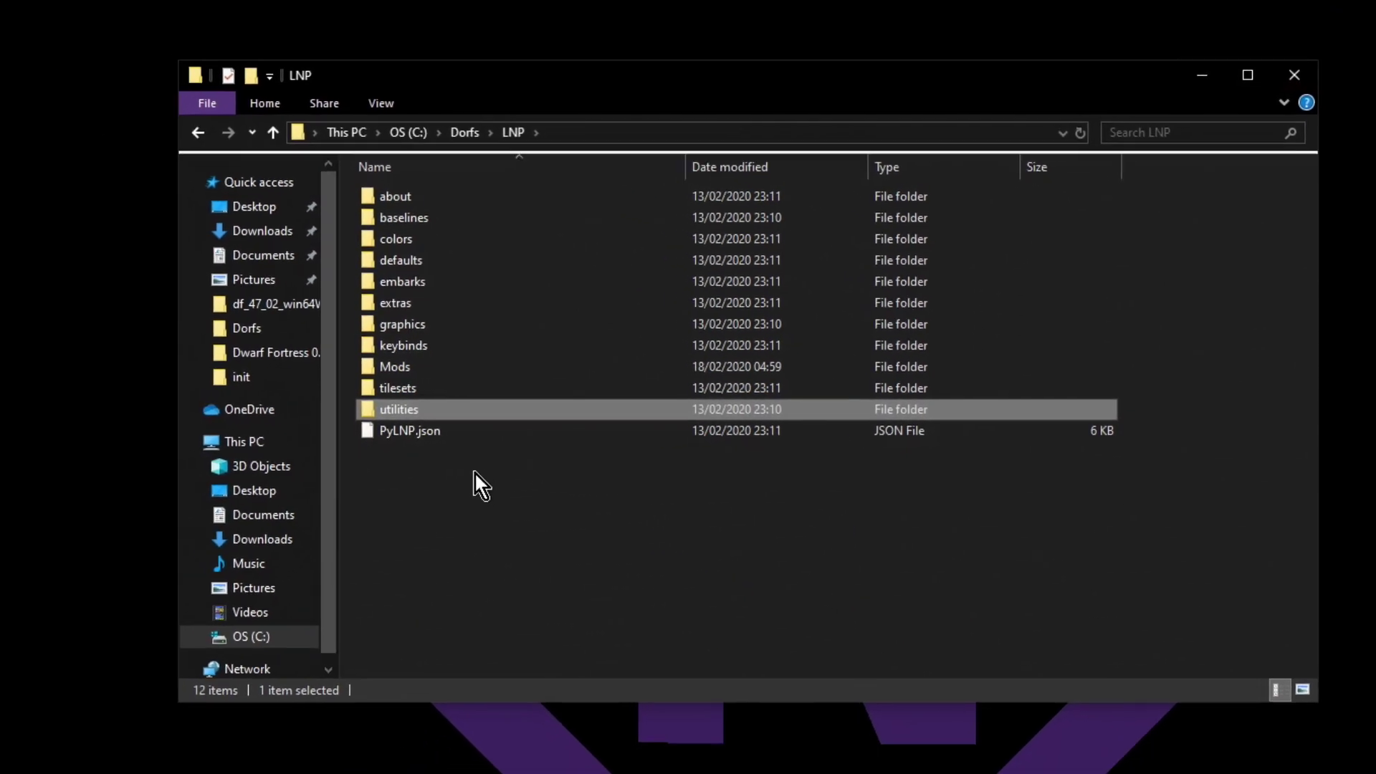
# Reopen the Starter Pack Launcher from Dorfs, rerun Soundsense from Utilities, then close it
pyautogui.click(522, 162)
pyautogui.doubleClick(646, 278)
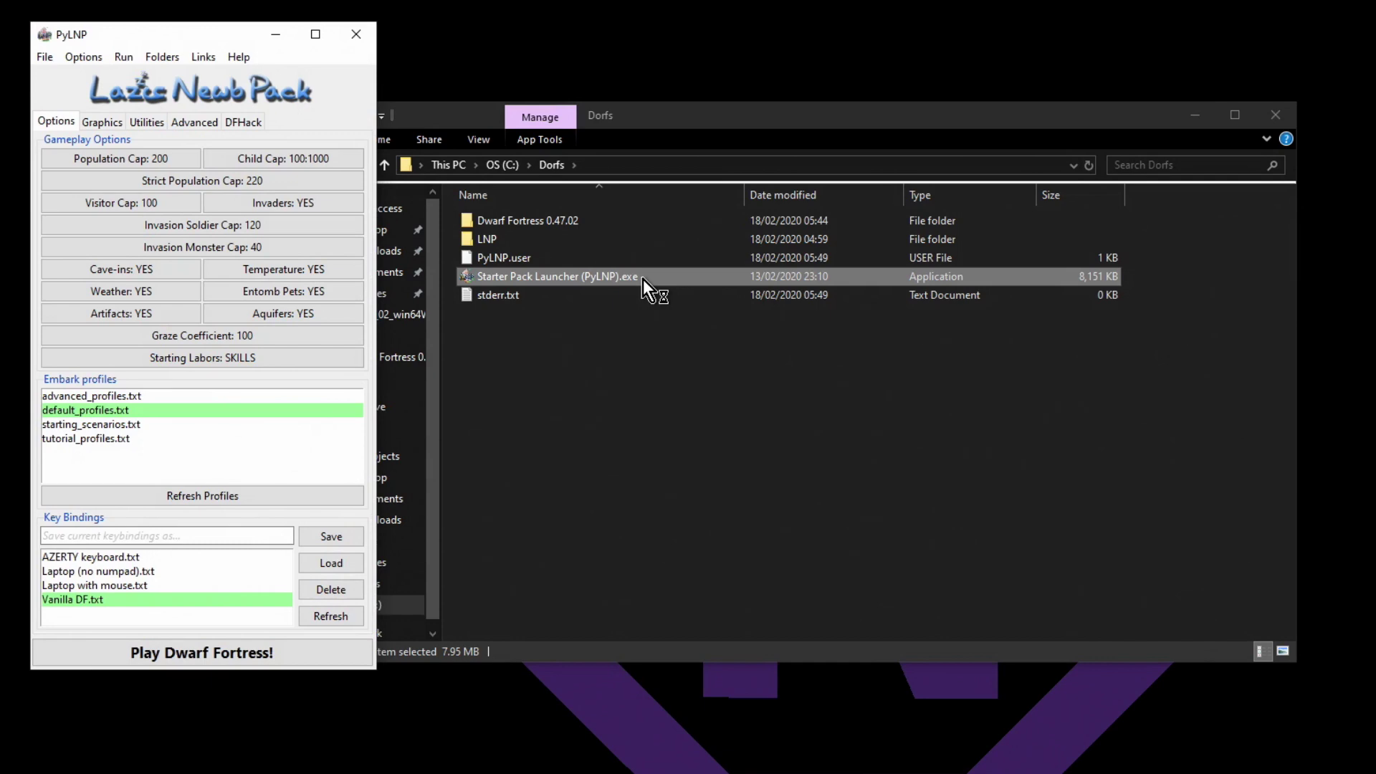
pyautogui.click(147, 123)
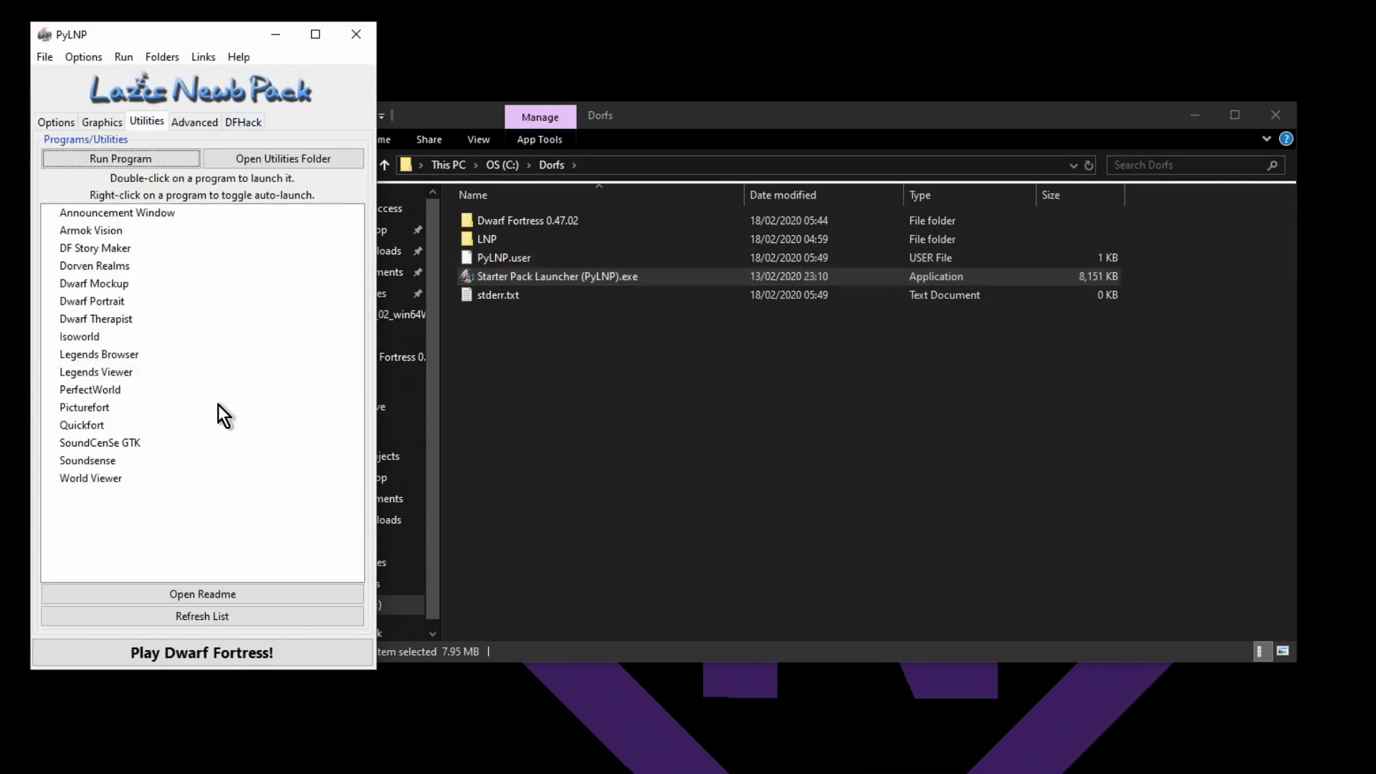
pyautogui.doubleClick(86, 463)
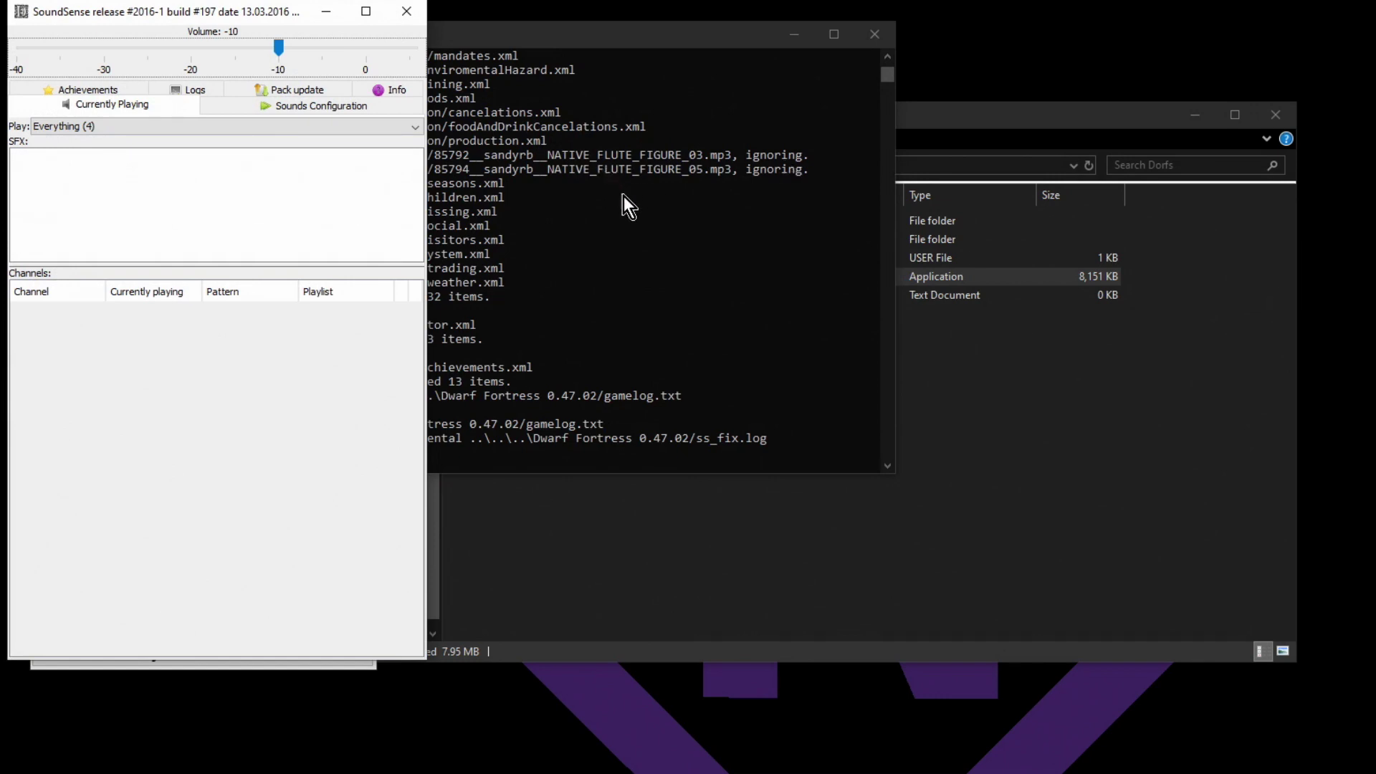
pyautogui.click(407, 13)
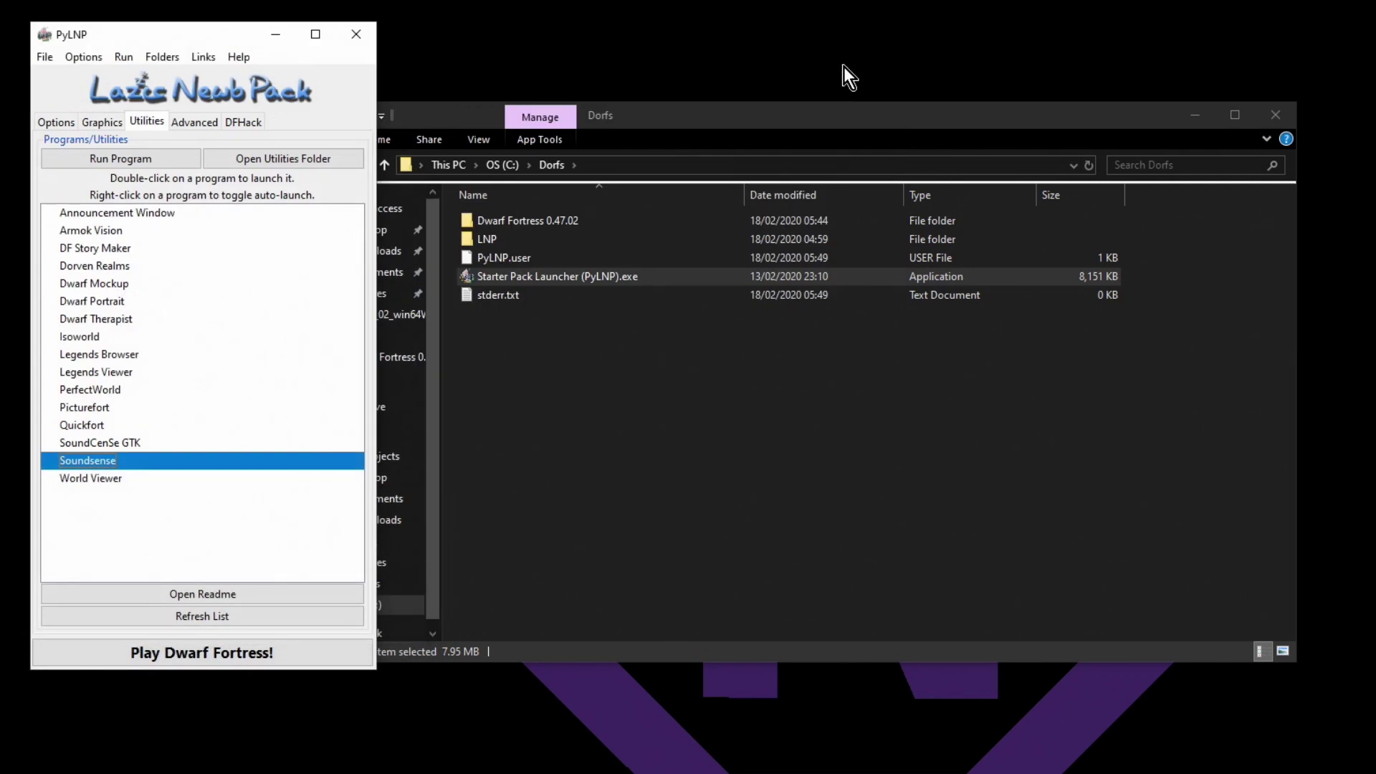